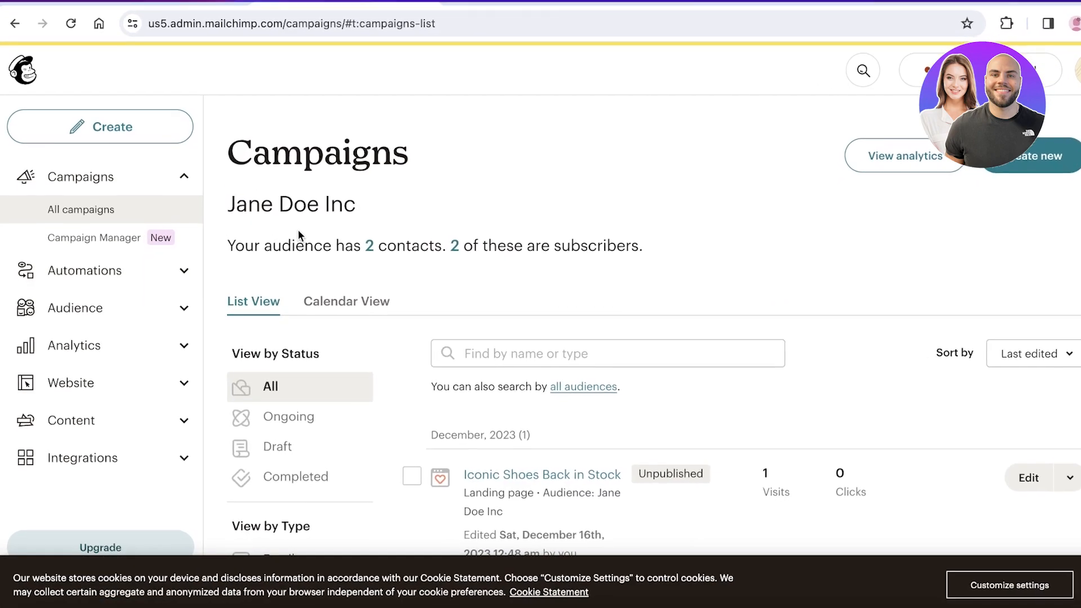
# Step: Look over the campaigns list and its type filters, and return to the account's home dashboard
pyautogui.scroll(-5, 299, 228)
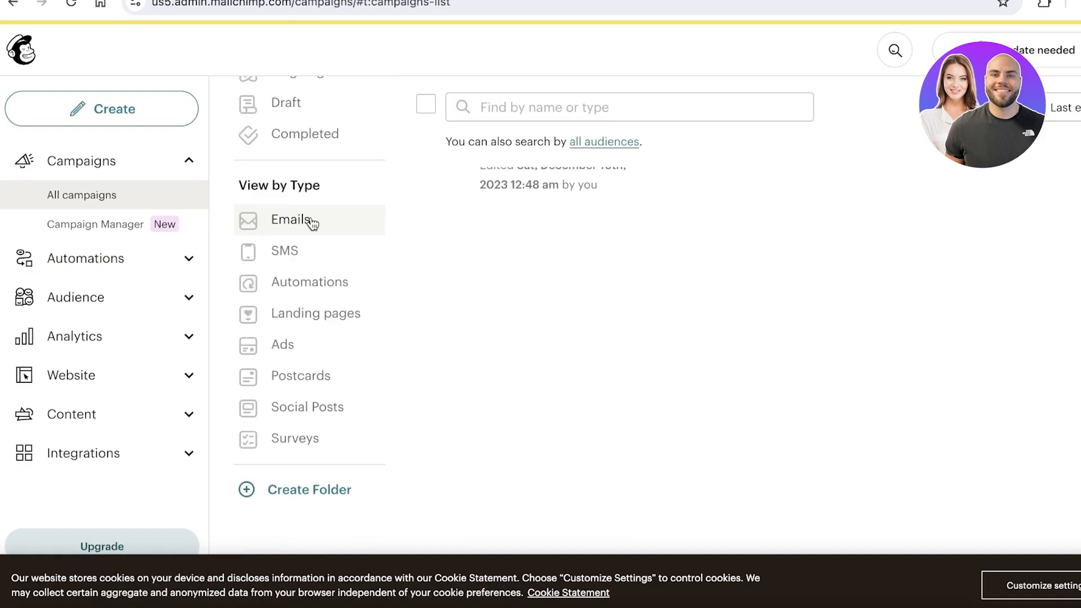
pyautogui.scroll(6, 309, 222)
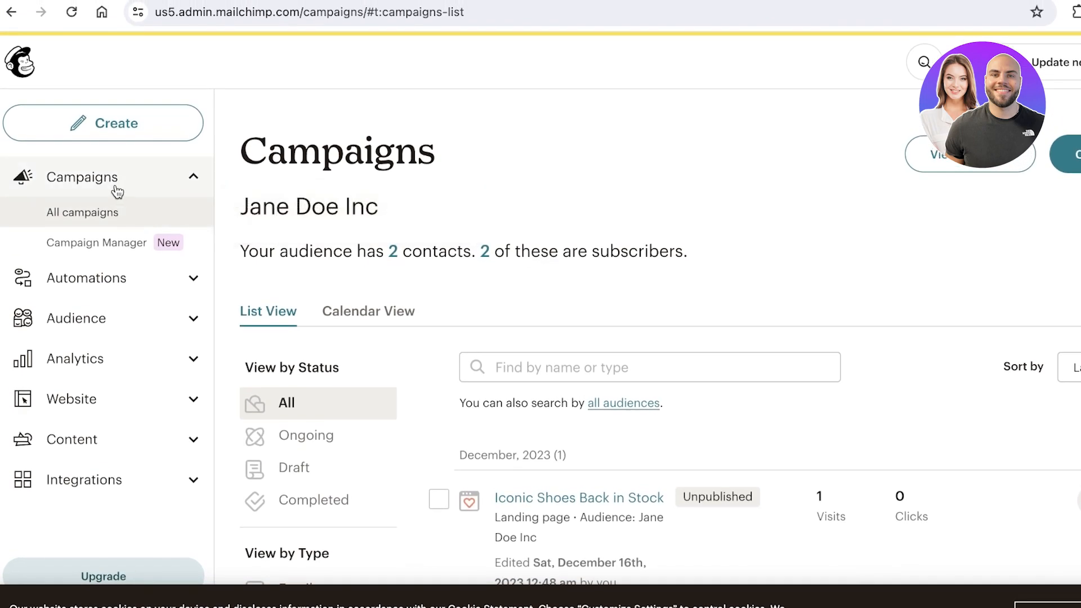
pyautogui.click(20, 62)
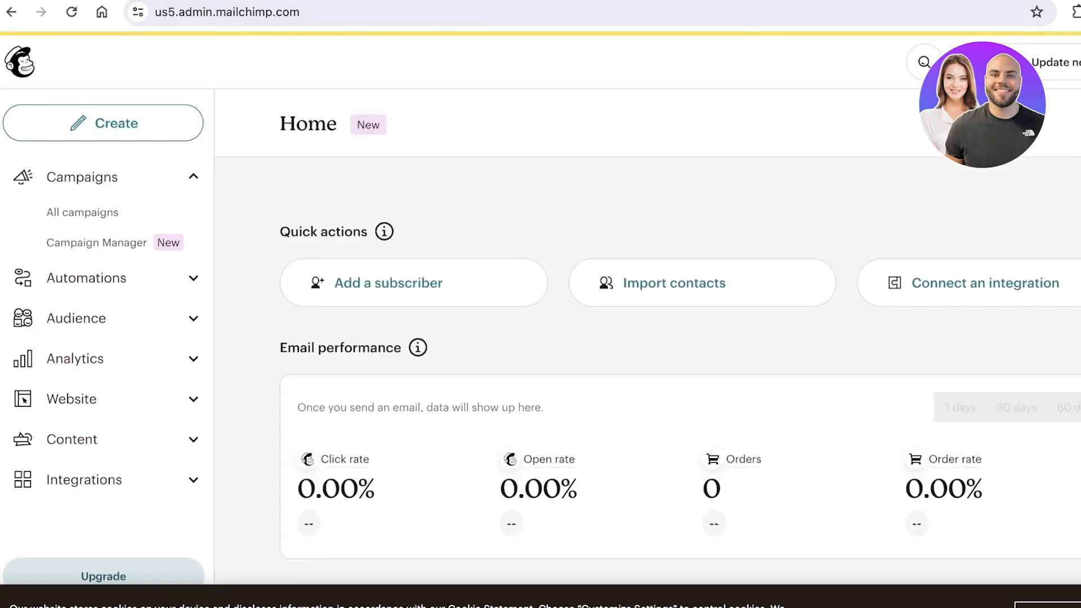
# Step: Search the web for mailchimp in a new browser tab and open the official Mailchimp website
pyautogui.hotkey('ctrl', 't')
pyautogui.write('mailch')
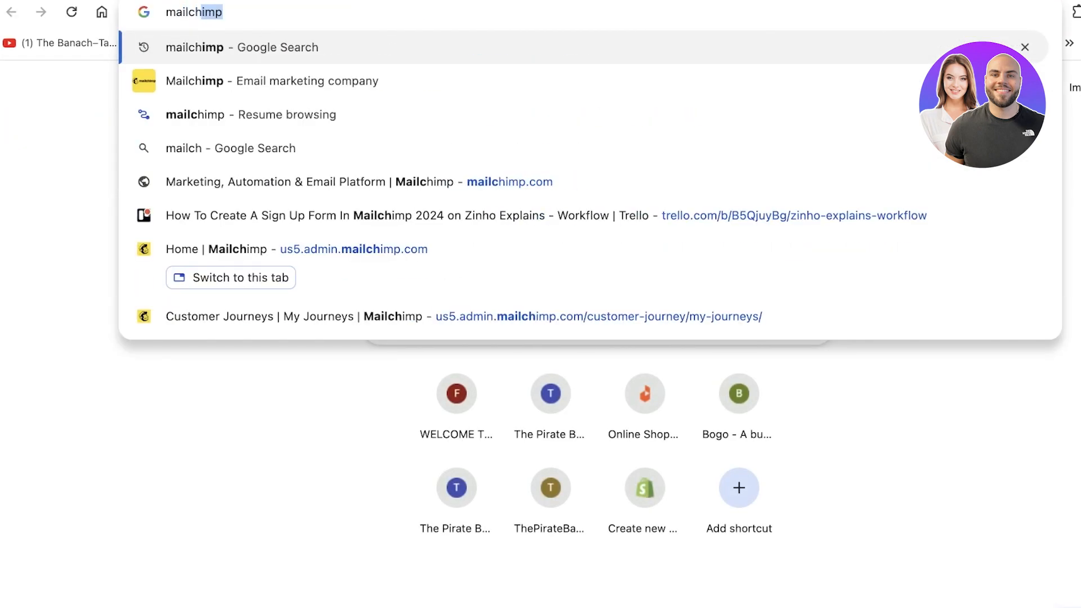
pyautogui.press('Return')
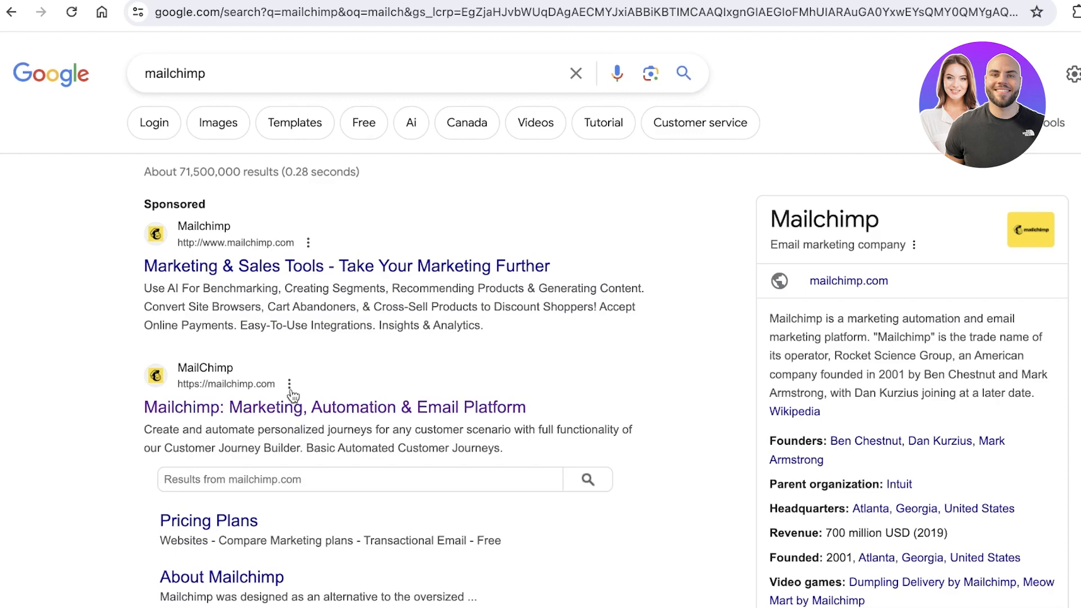
pyautogui.click(292, 403)
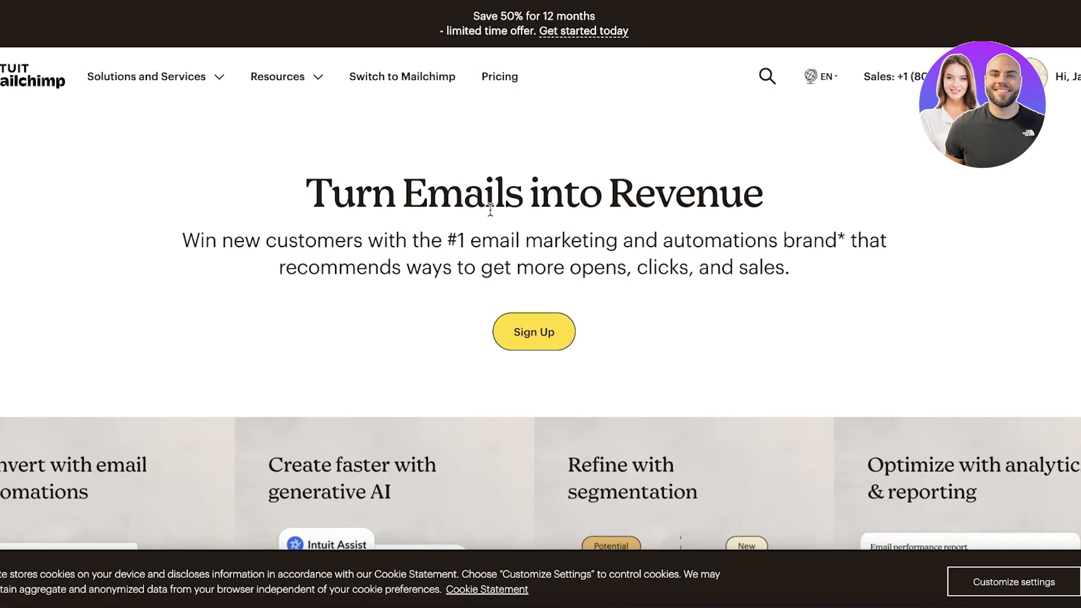
# Step: Open the Mailchimp pricing page and compare the features and prices of the Marketing Platform plans
pyautogui.click(500, 77)
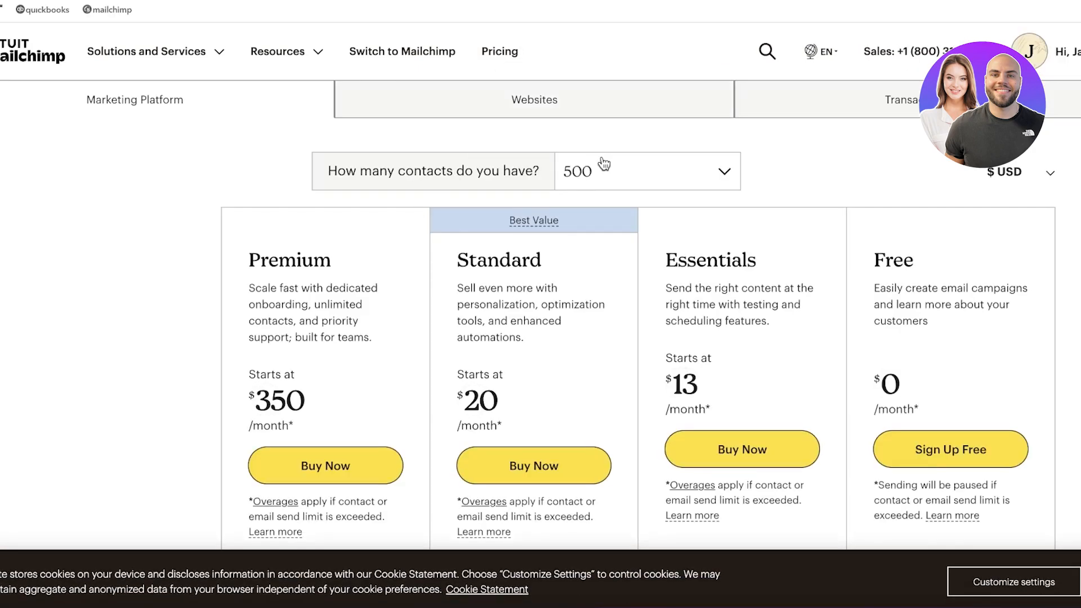
pyautogui.scroll(-5, 981, 372)
pyautogui.scroll(2, 981, 372)
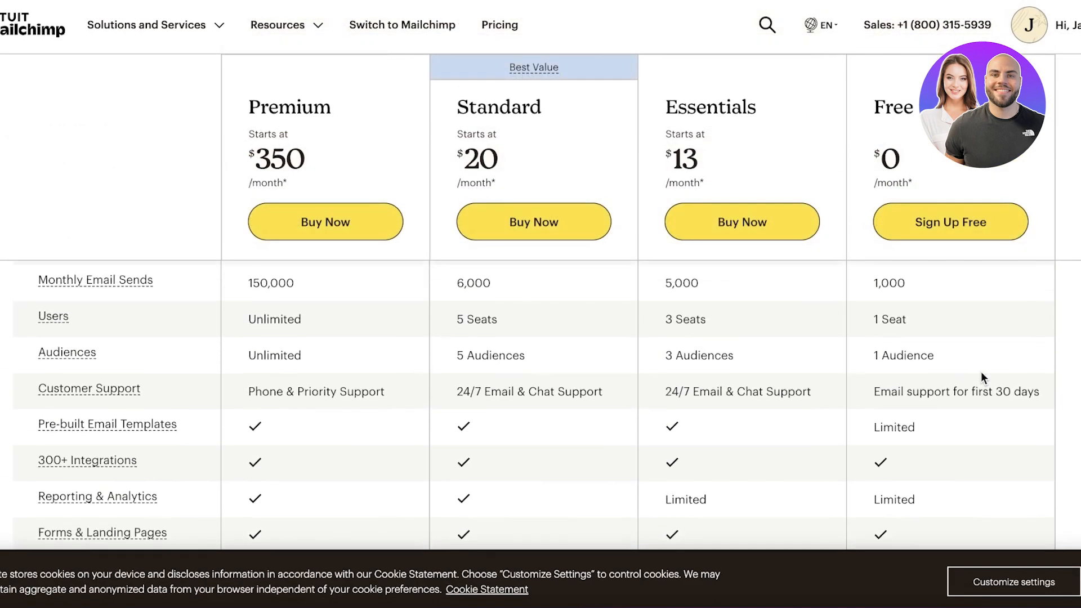
pyautogui.scroll(3, 981, 372)
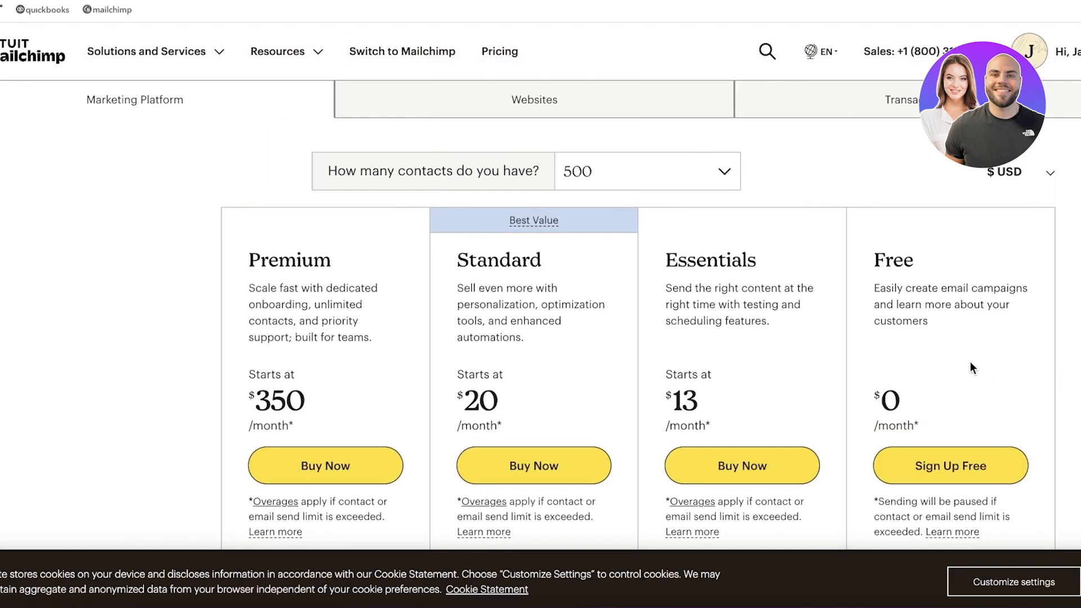
pyautogui.scroll(-1, 971, 363)
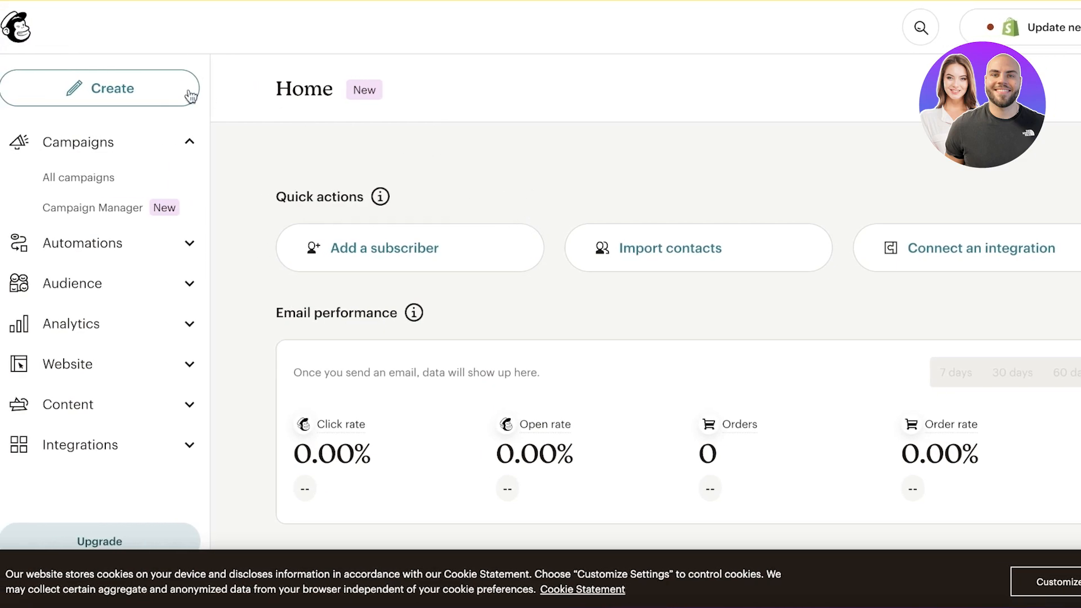
# Step: Create a pop-up signup form for the Jane Doe Inc audience and open it in the form builder
pyautogui.click(152, 87)
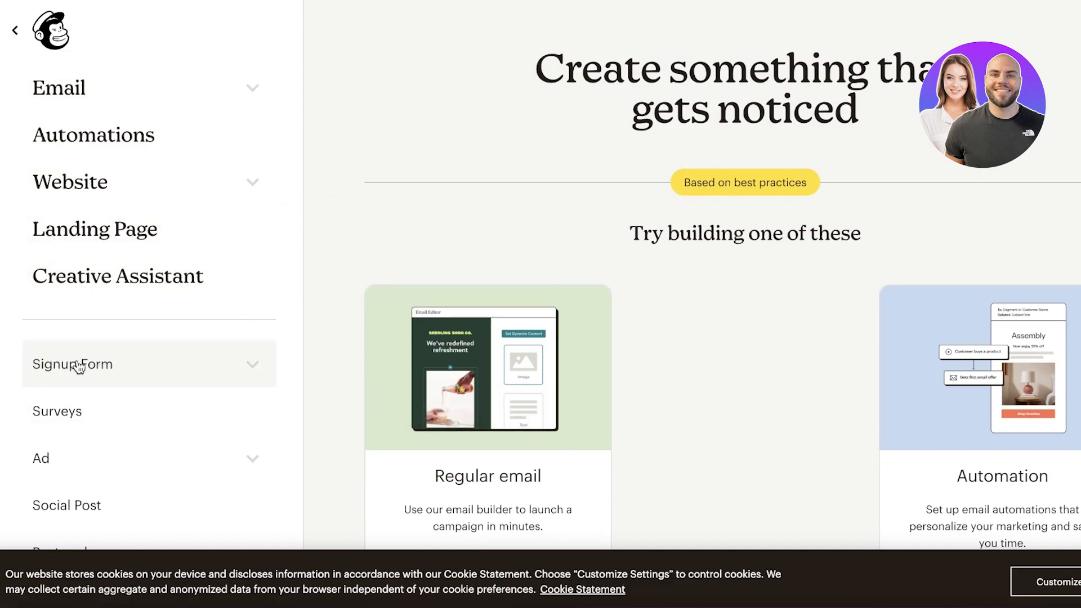
pyautogui.click(129, 368)
pyautogui.scroll(-2, 197, 374)
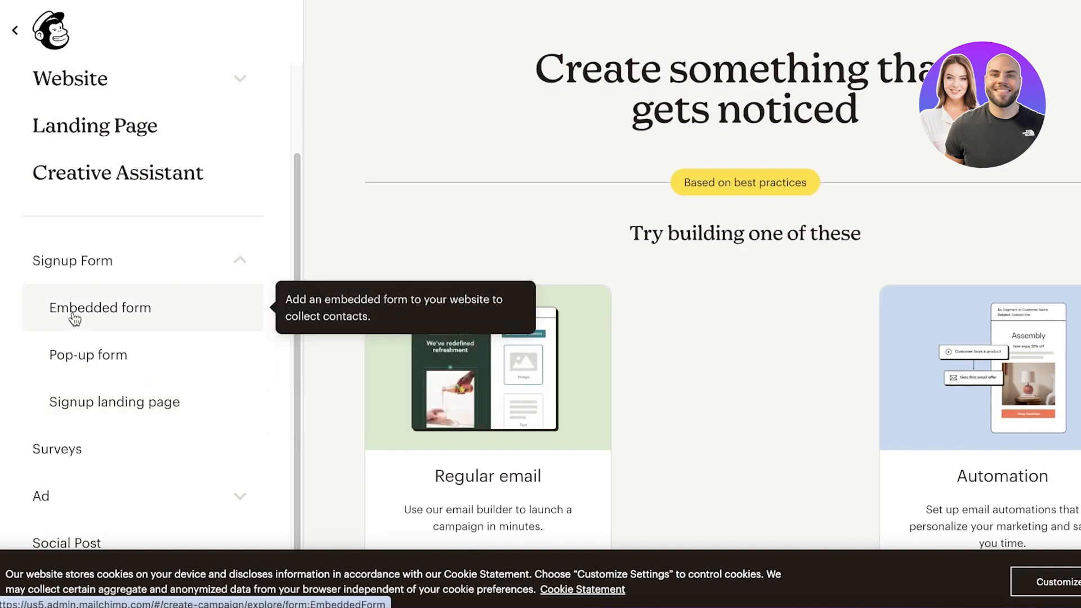
pyautogui.click(70, 354)
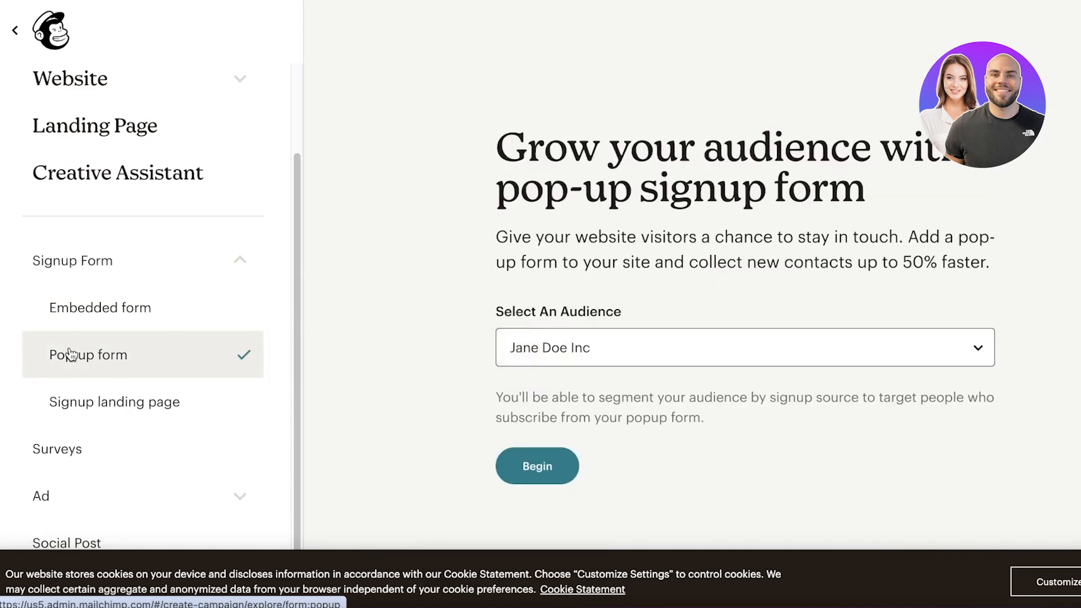
pyautogui.click(543, 355)
pyautogui.click(543, 356)
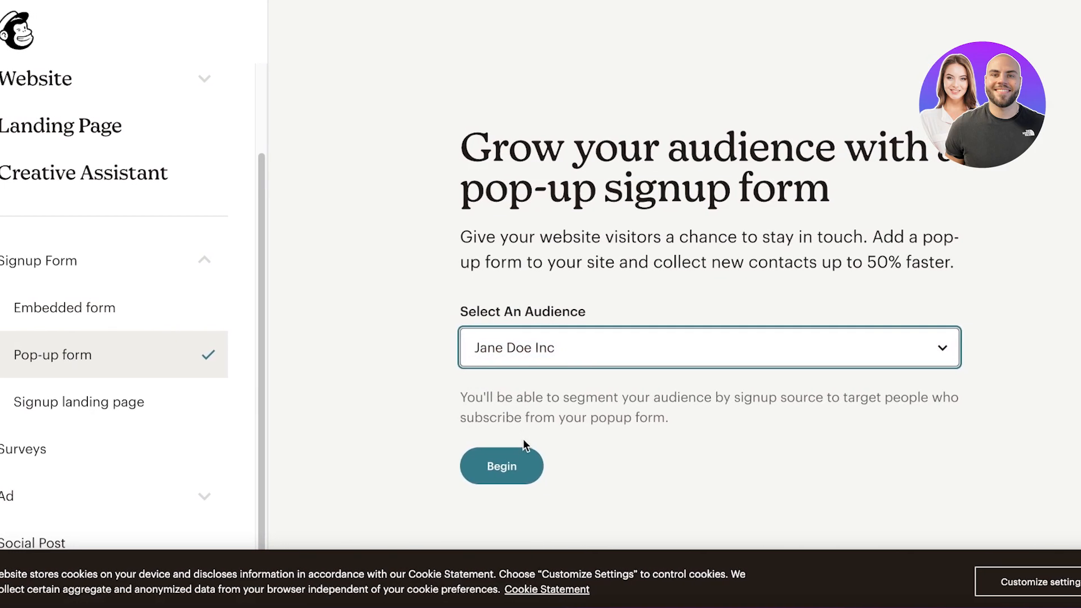
pyautogui.click(479, 470)
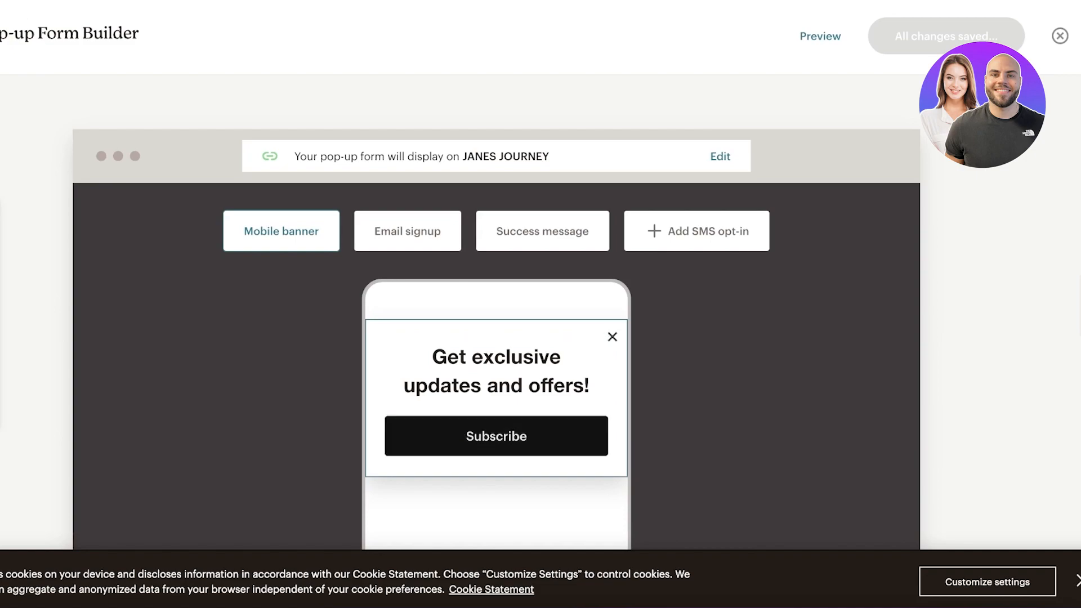
# Step: Enable the pop-up form on the janedoeess and Durden sites in addition to JANES JOURNEY
pyautogui.click(540, 162)
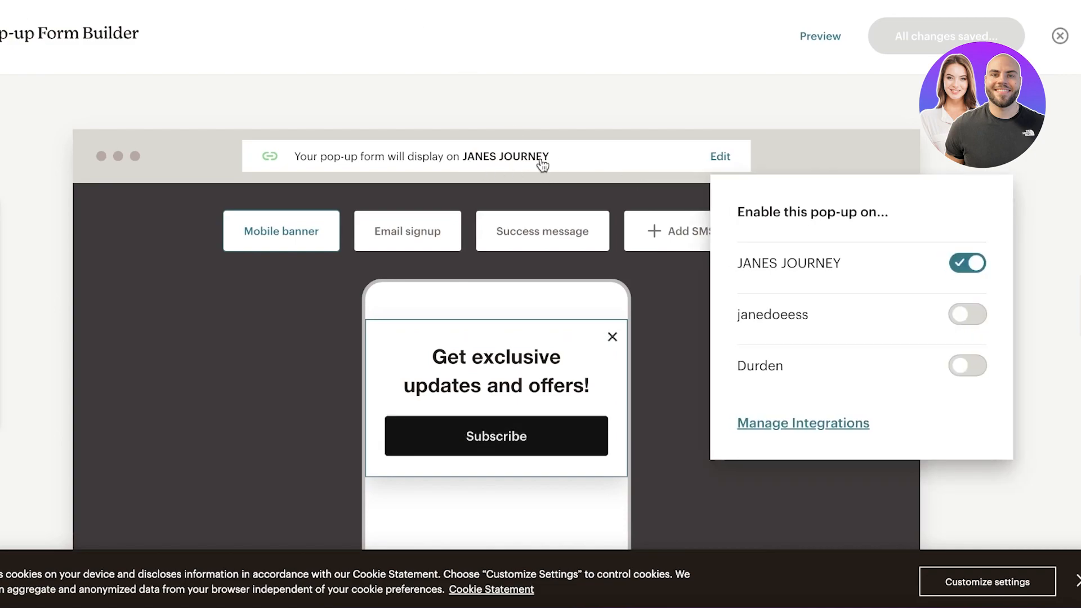
pyautogui.click(968, 314)
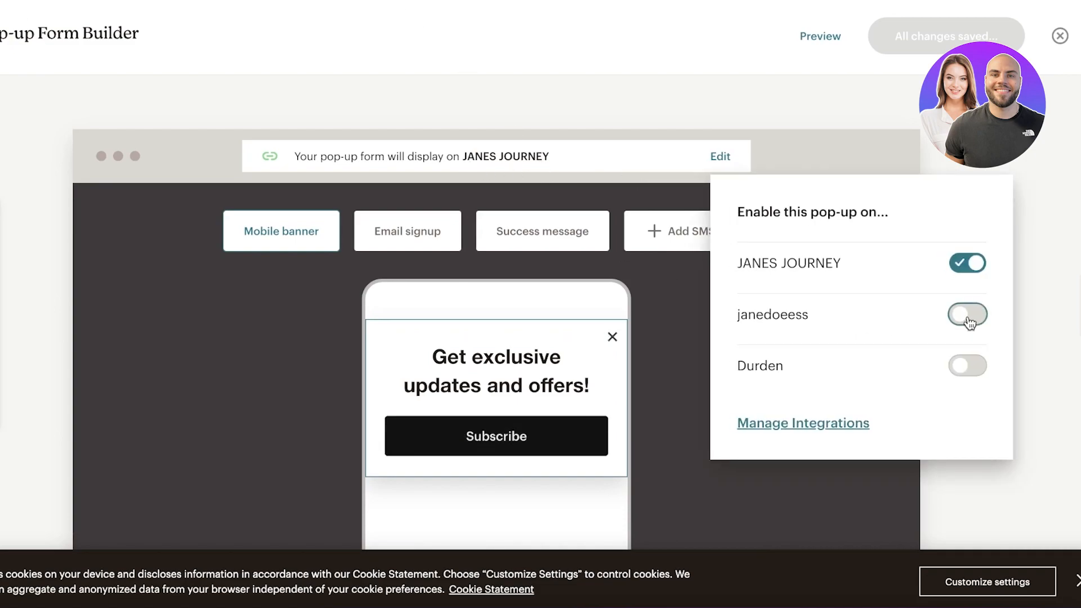
pyautogui.click(967, 365)
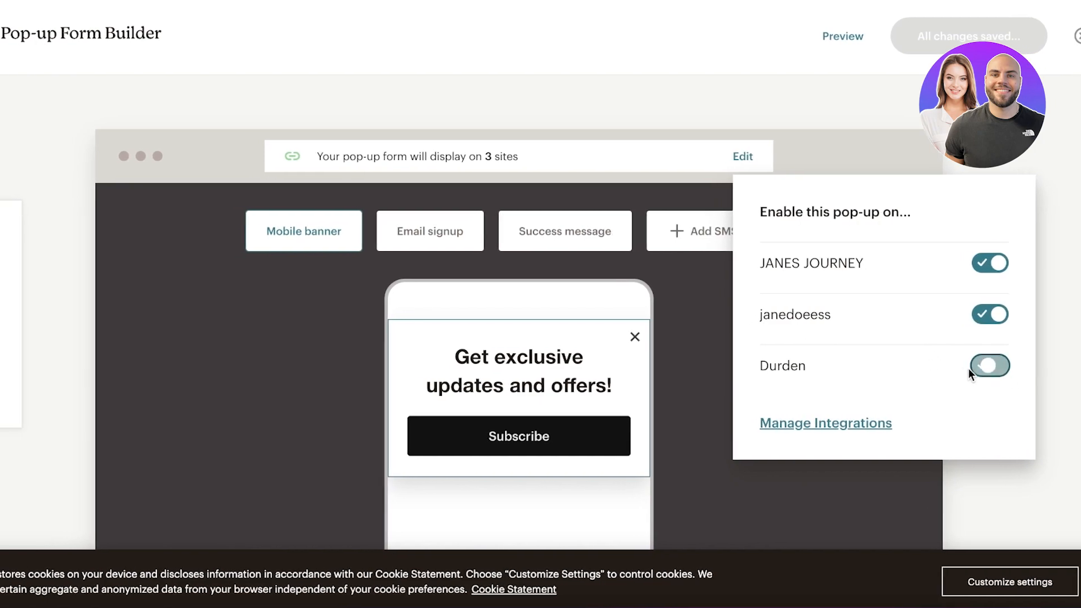
# Step: Go to the integrations manager, decline the feedback survey and open the connected Shopify app
pyautogui.click(886, 425)
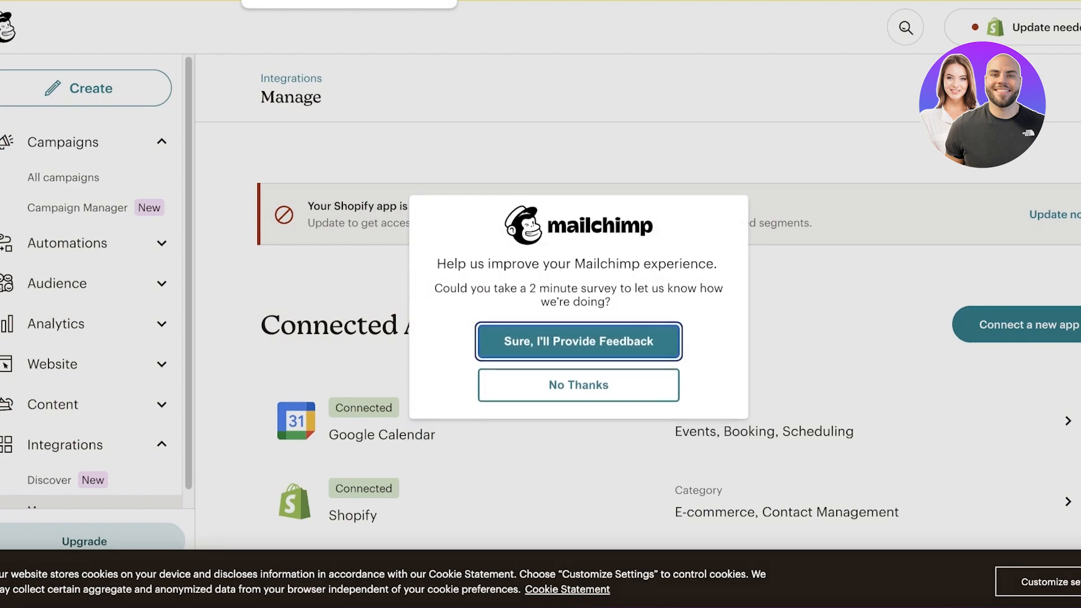
pyautogui.click(598, 387)
pyautogui.scroll(-2, 708, 356)
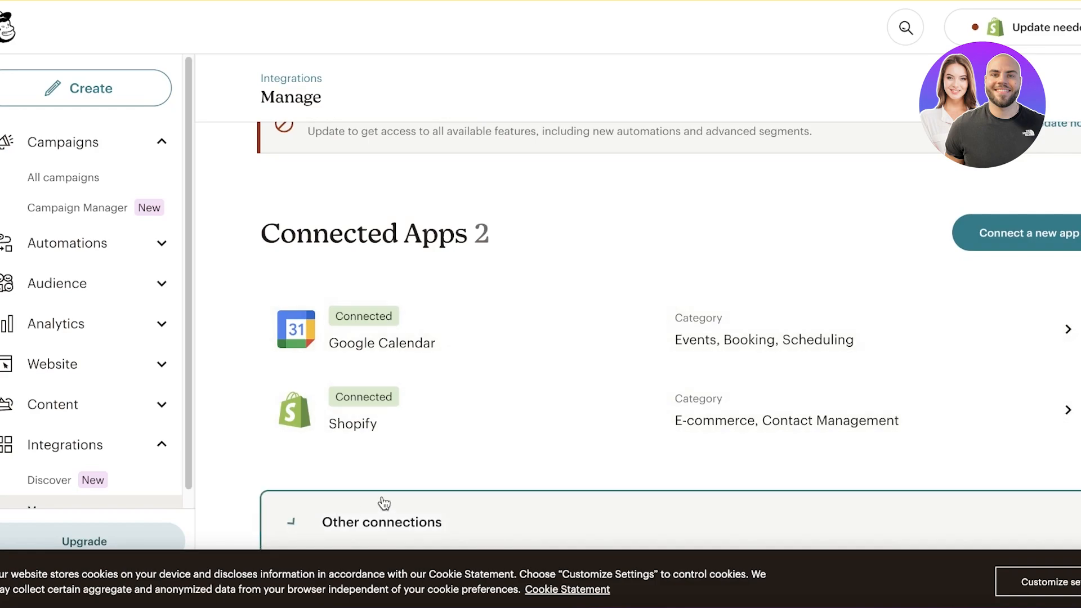
pyautogui.click(619, 445)
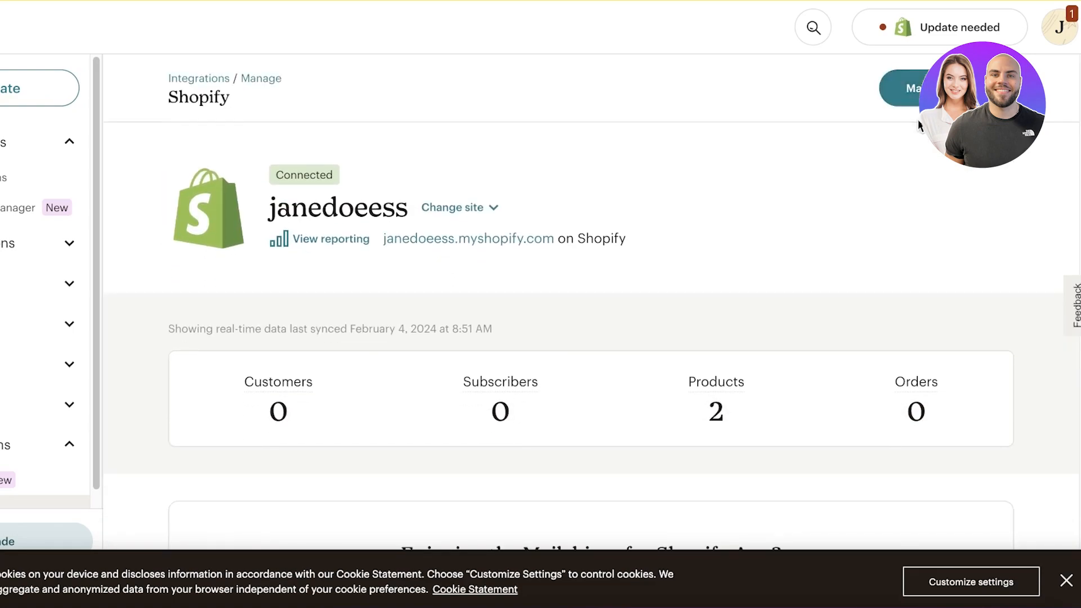
# Step: Disconnect the janedoeess Shopify site while keeping its customer, product, and order data on Mailchimp
pyautogui.click(905, 89)
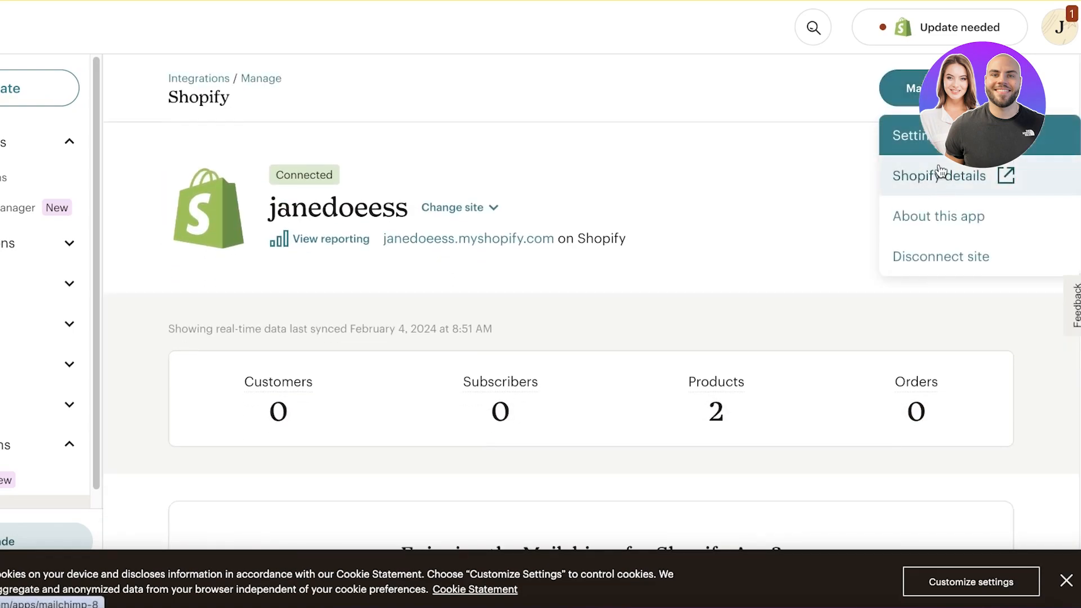
pyautogui.click(951, 256)
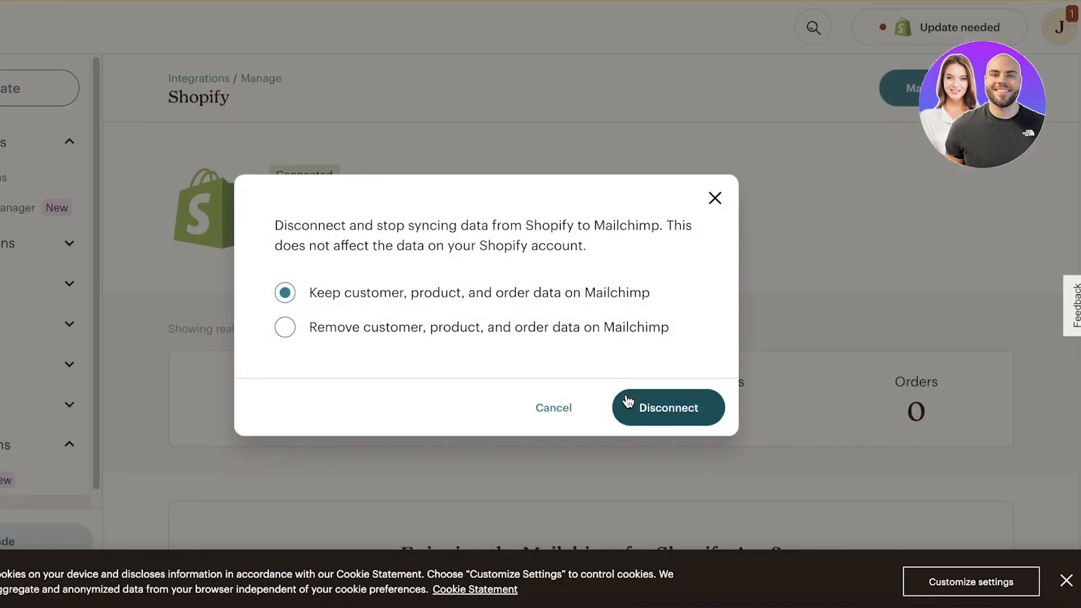
pyautogui.click(668, 406)
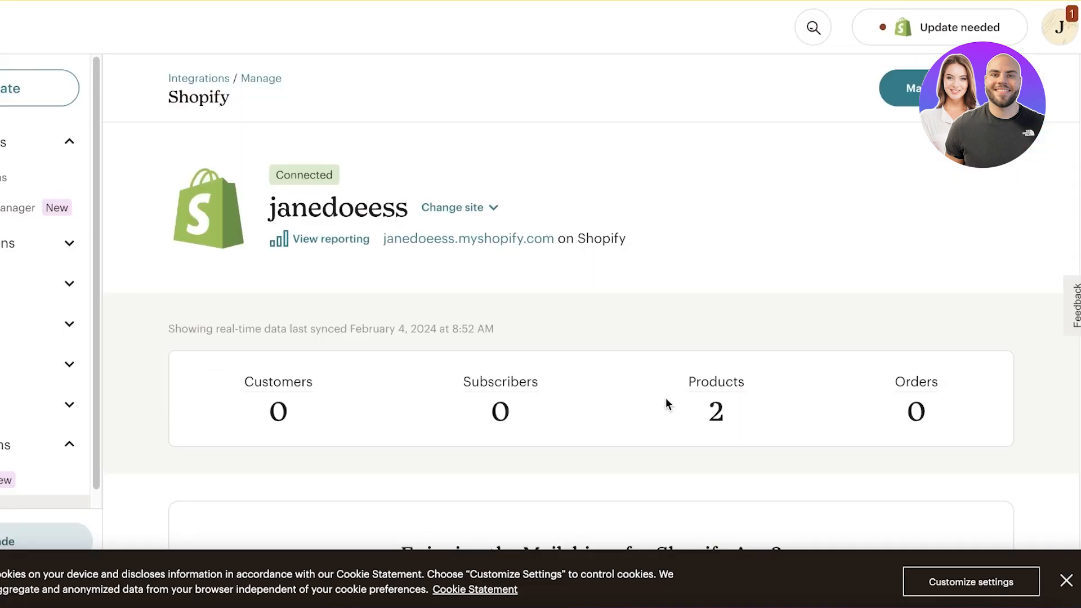
# Step: Search the integrations directory for wix and open the Wix integration's details
pyautogui.scroll(-4, 444, 372)
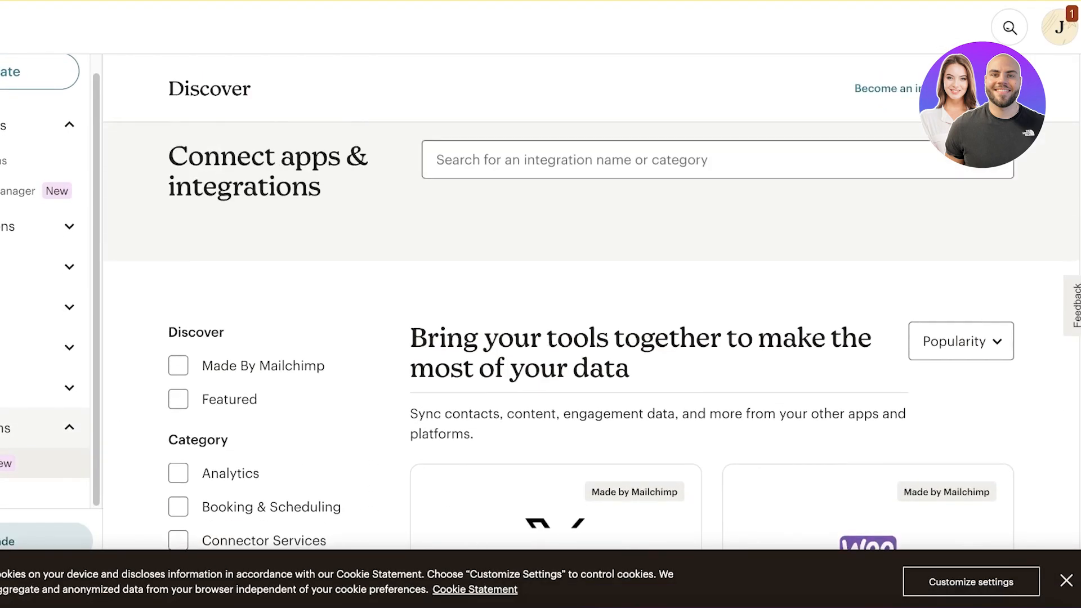
pyautogui.scroll(-5, 538, 341)
pyautogui.scroll(5, 539, 333)
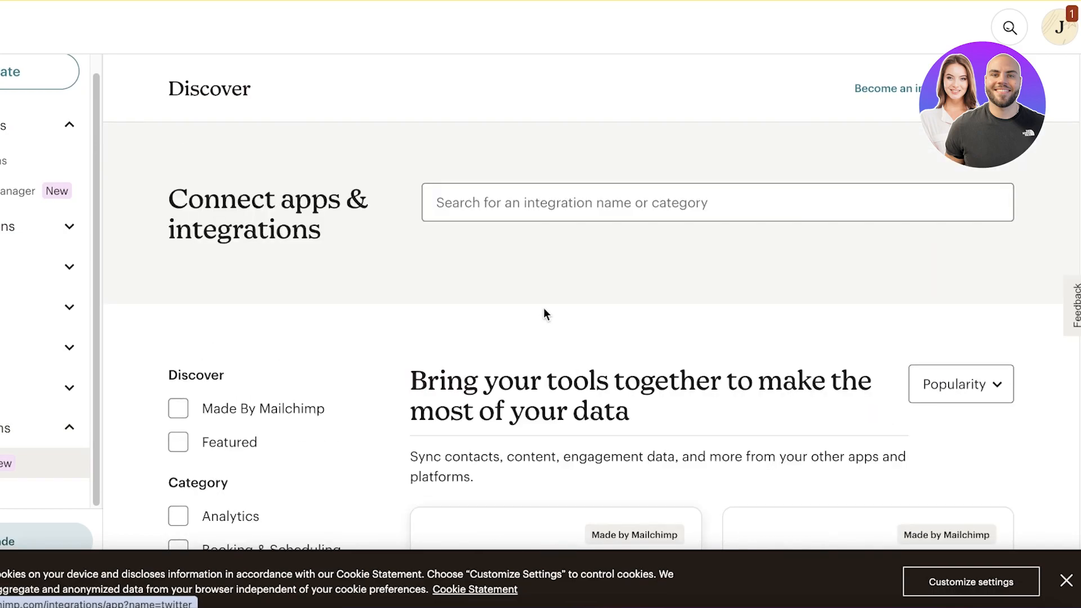
pyautogui.click(571, 196)
pyautogui.write('wix')
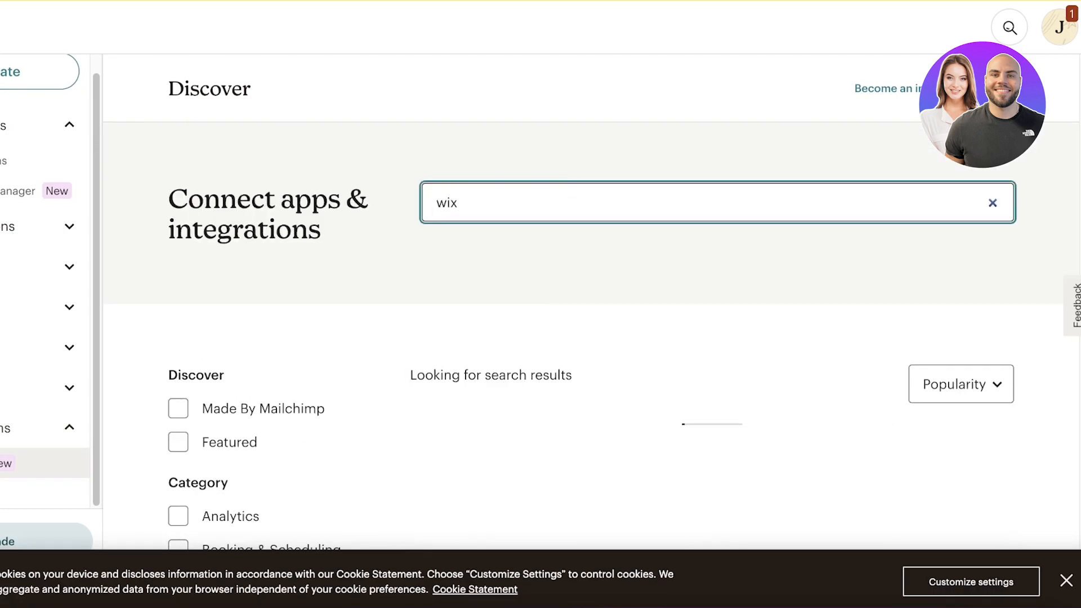
pyautogui.scroll(-3, 552, 357)
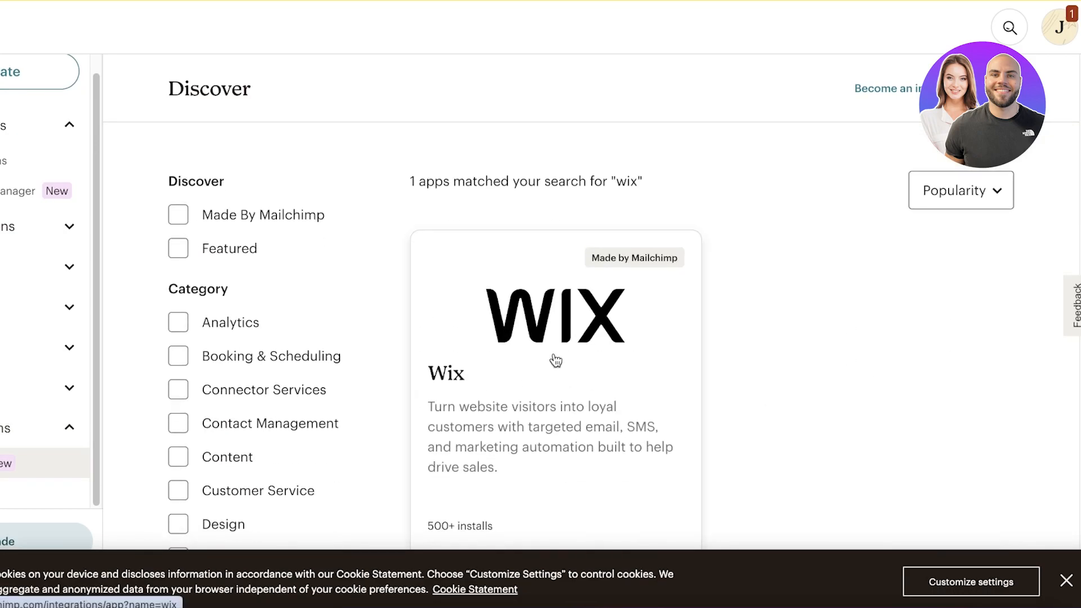
pyautogui.click(553, 357)
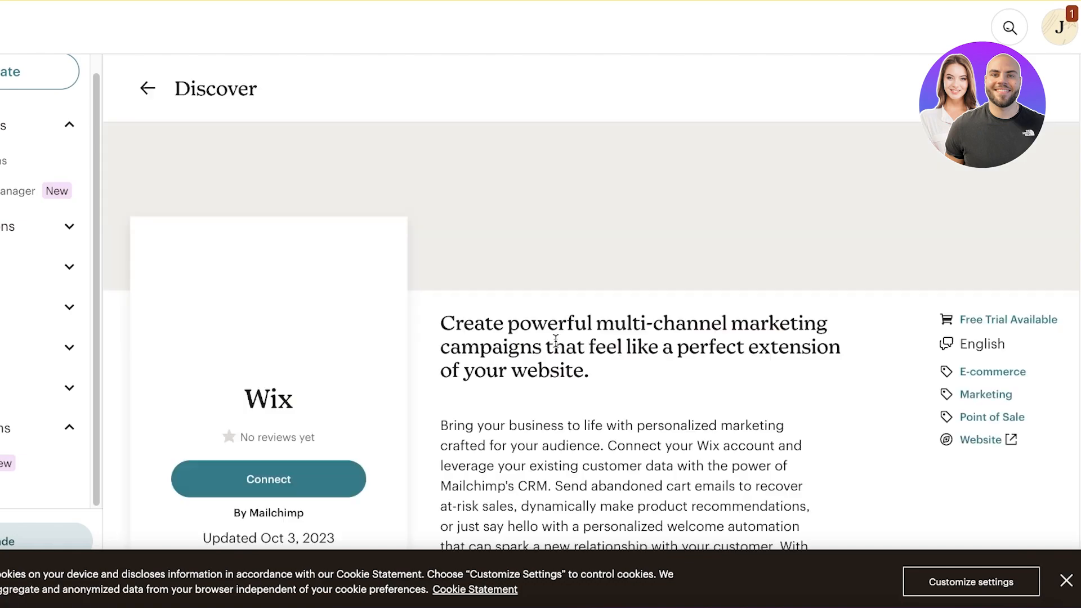
# Step: Decline the feedback survey, start connecting the Wix integration and log in to the Wix account through Google
pyautogui.scroll(-1, 556, 342)
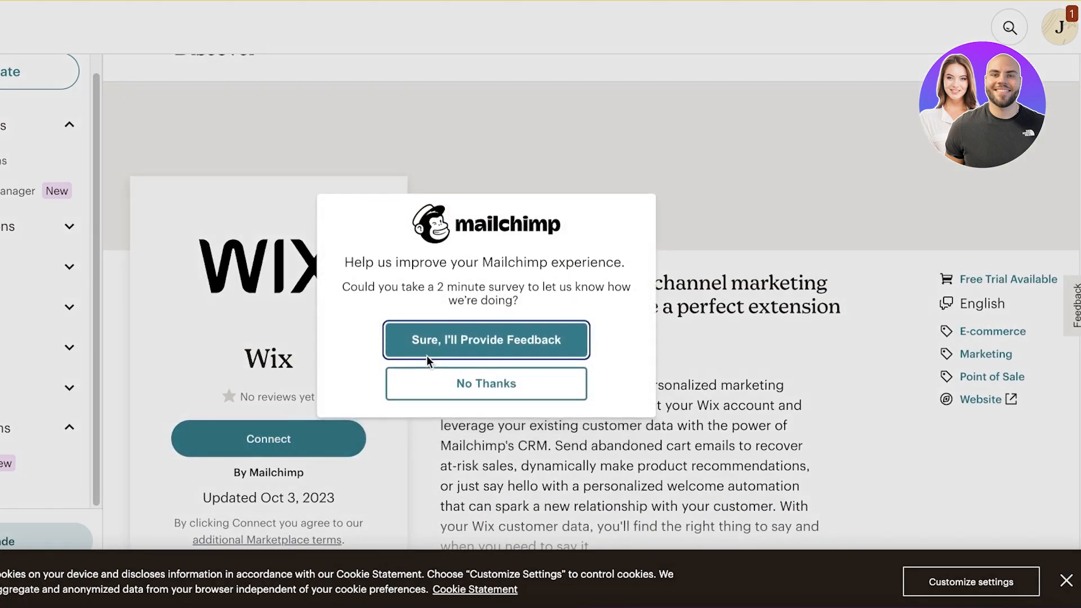
pyautogui.click(458, 387)
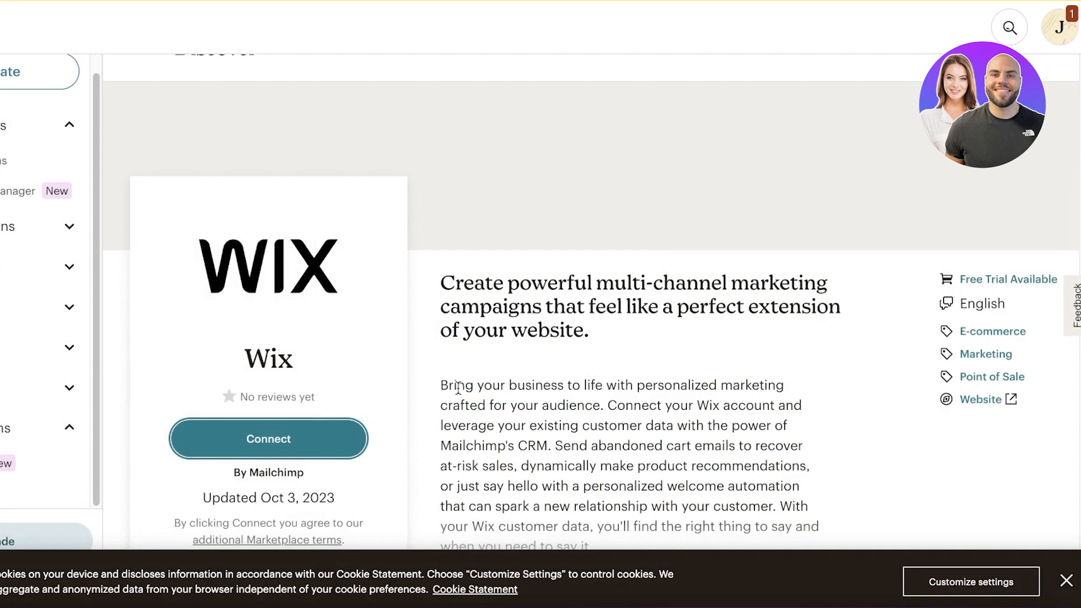
pyautogui.click(217, 440)
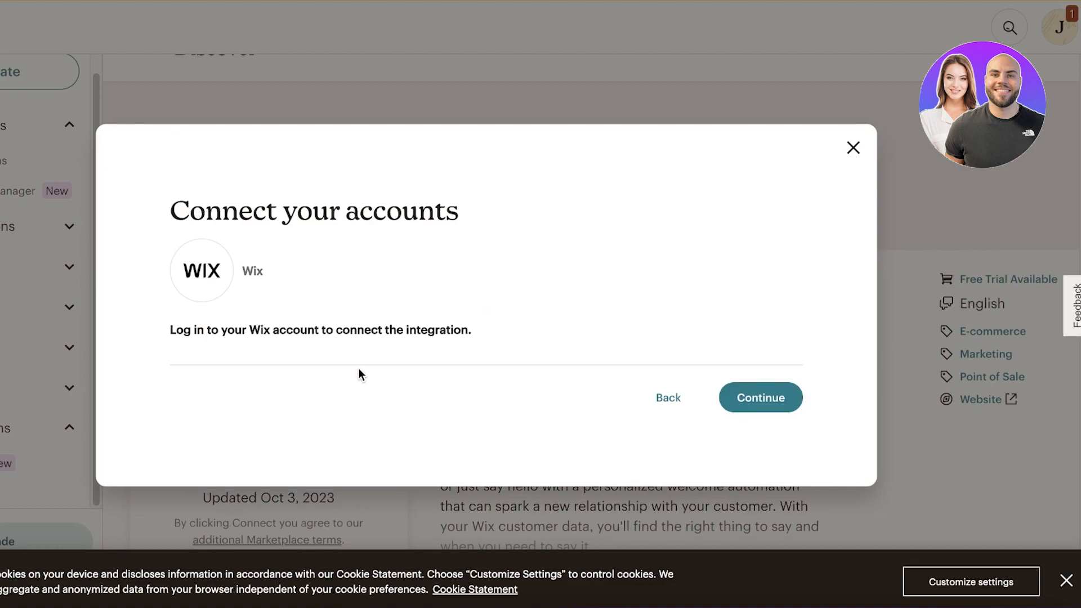
pyautogui.click(763, 403)
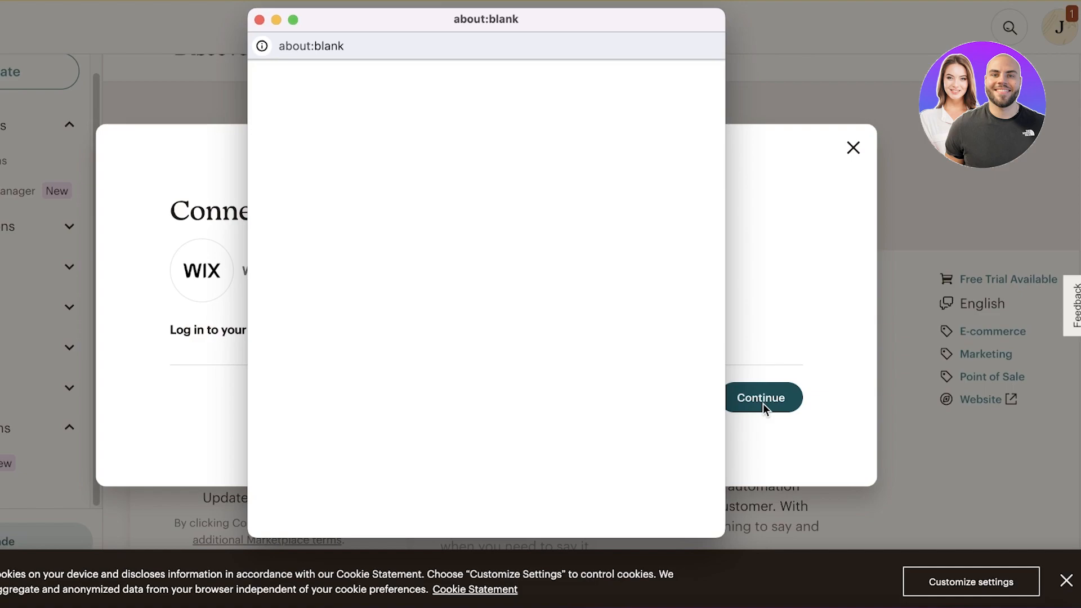
pyautogui.click(487, 225)
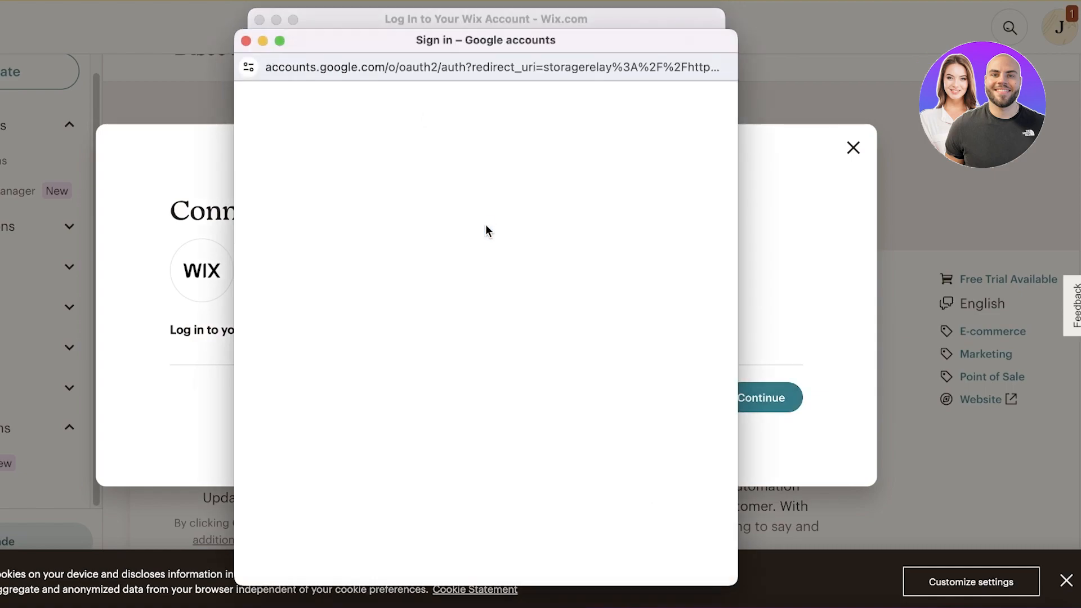
pyautogui.click(400, 287)
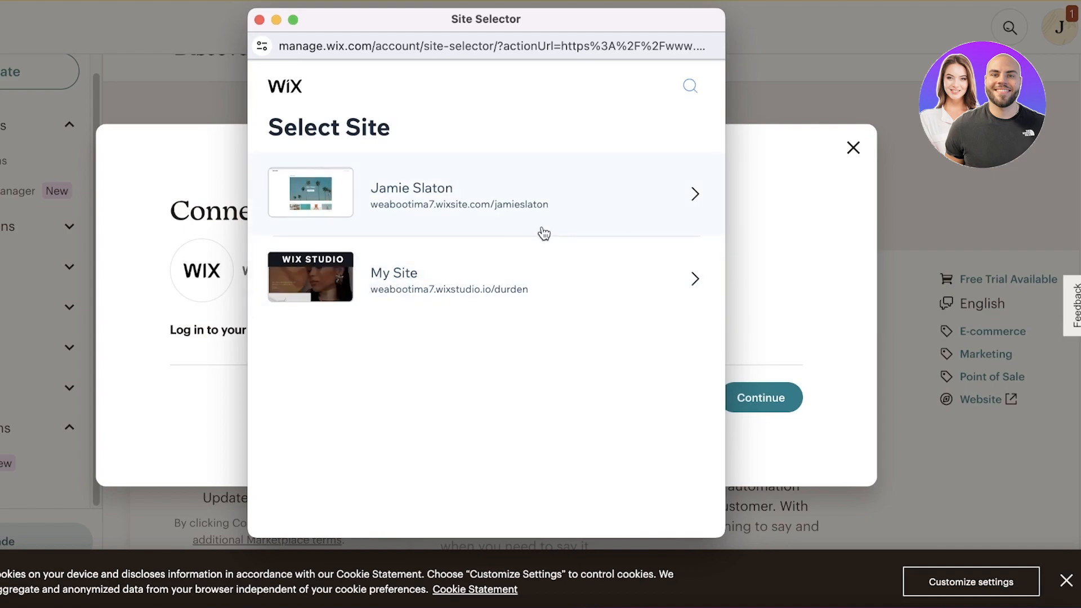
# Step: Add Mailchimp to the first listed Wix site, link the Mailchimp account and start syncing with the Jane Doe Inc audience
pyautogui.click(473, 197)
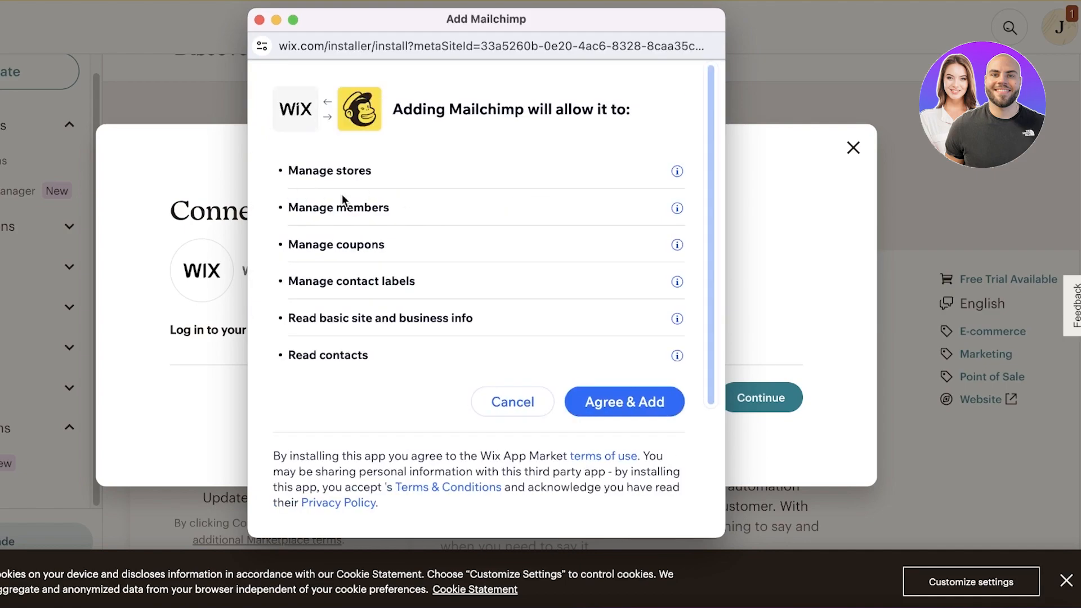
pyautogui.click(634, 404)
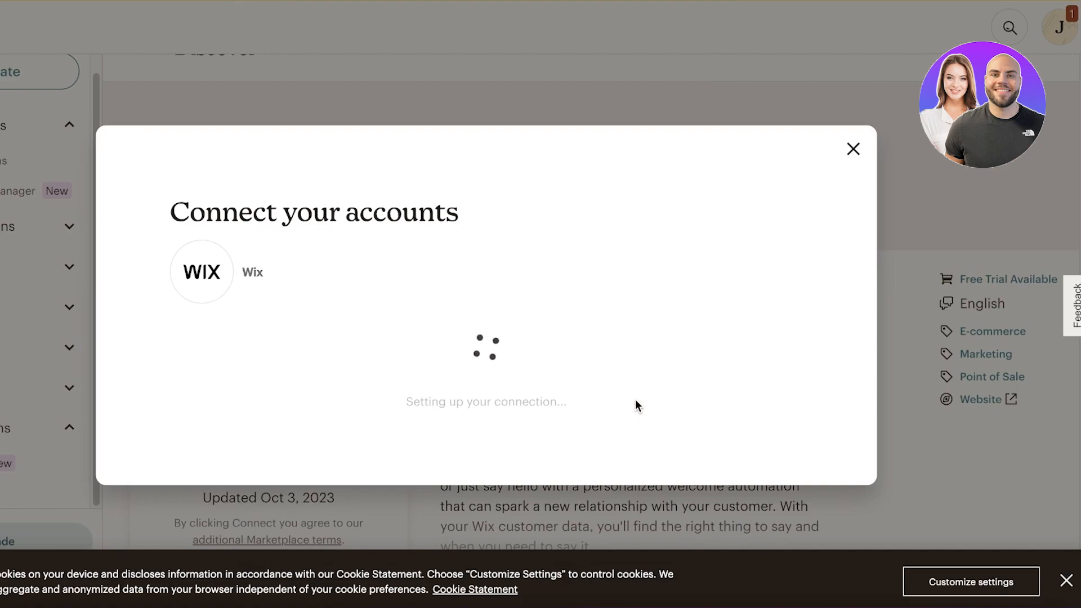
pyautogui.click(751, 404)
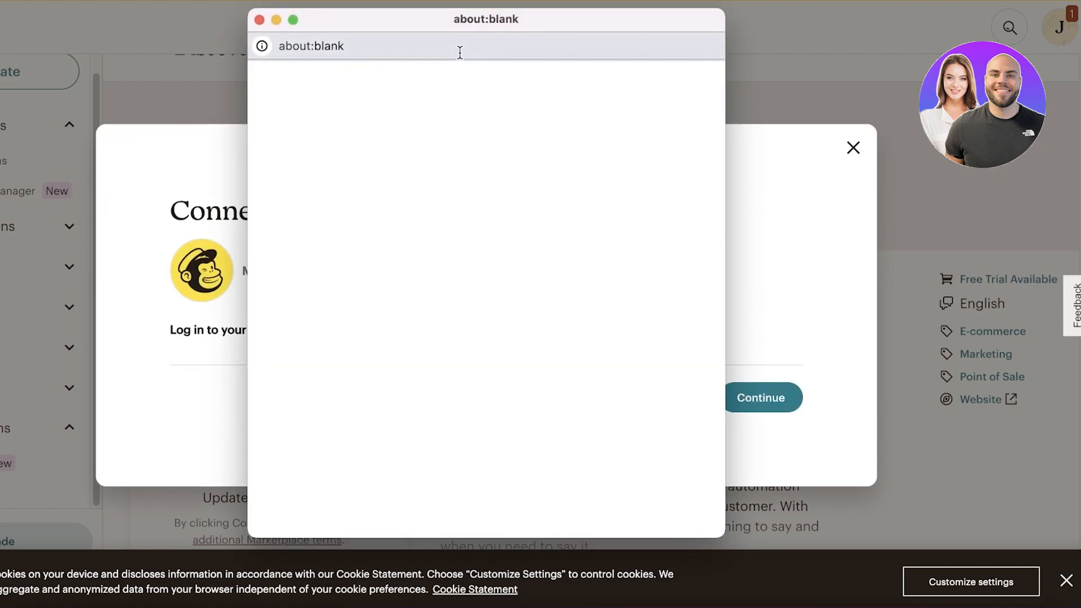
pyautogui.moveTo(456, 22); pyautogui.dragTo(911, 206)
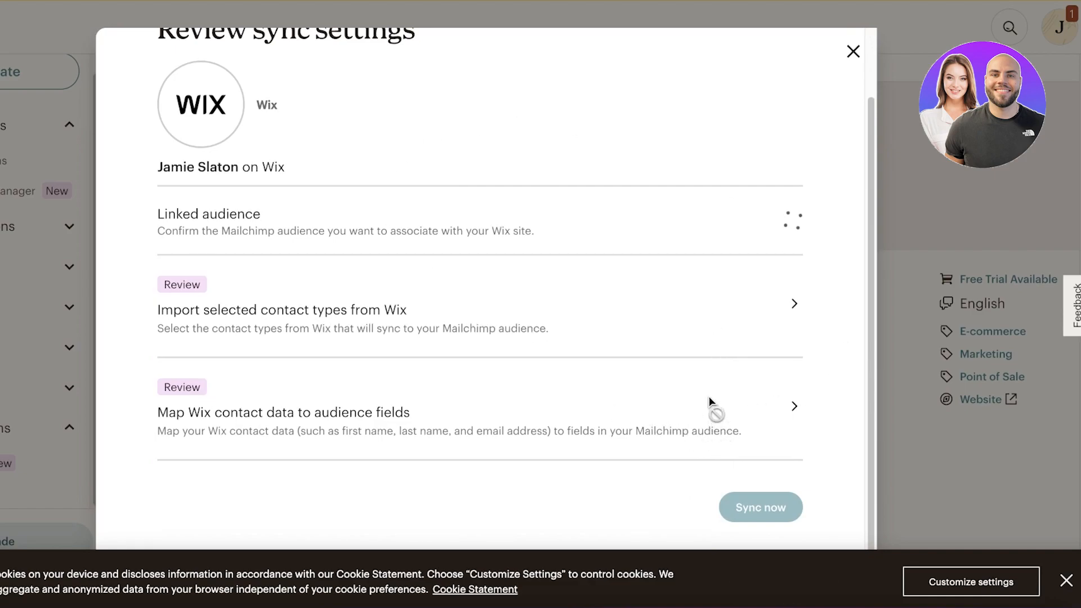
pyautogui.click(757, 505)
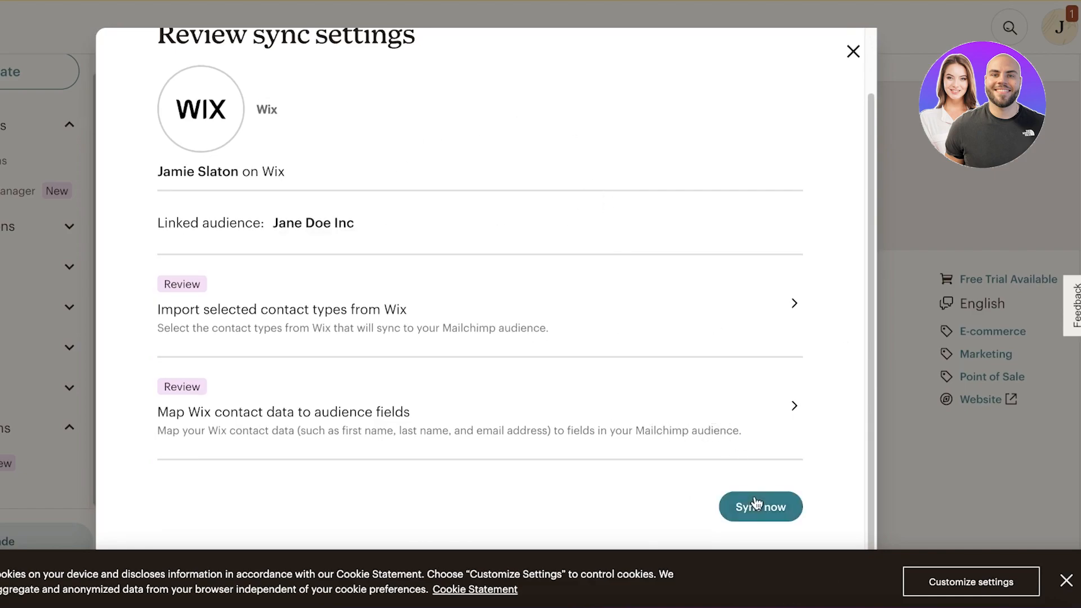
pyautogui.click(853, 51)
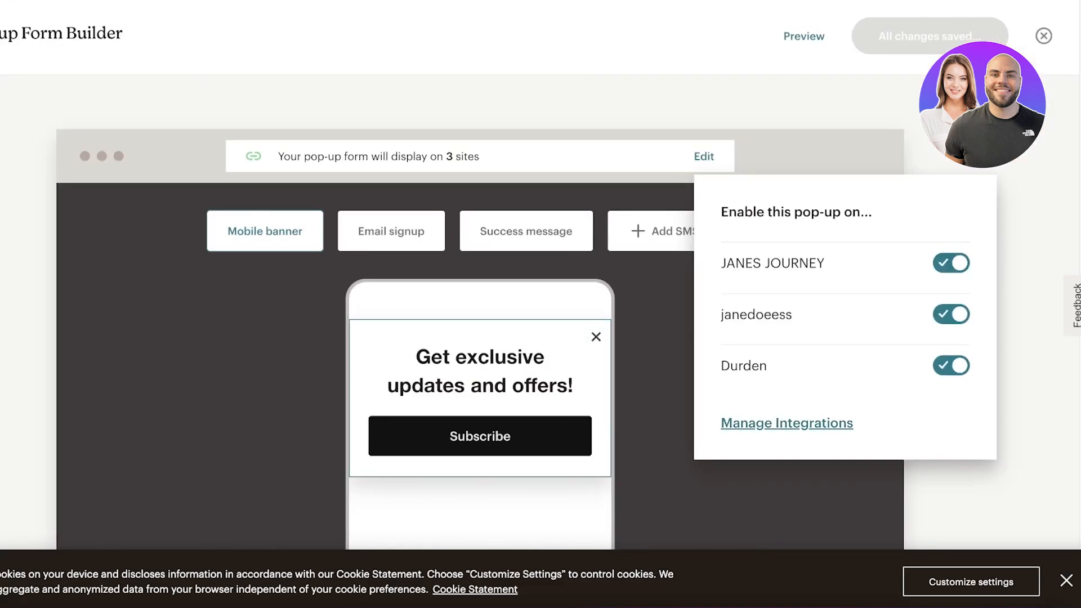
# Step: Reload the pop-up form builder and open the integrations management from the form's display sites
pyautogui.press('super+r')
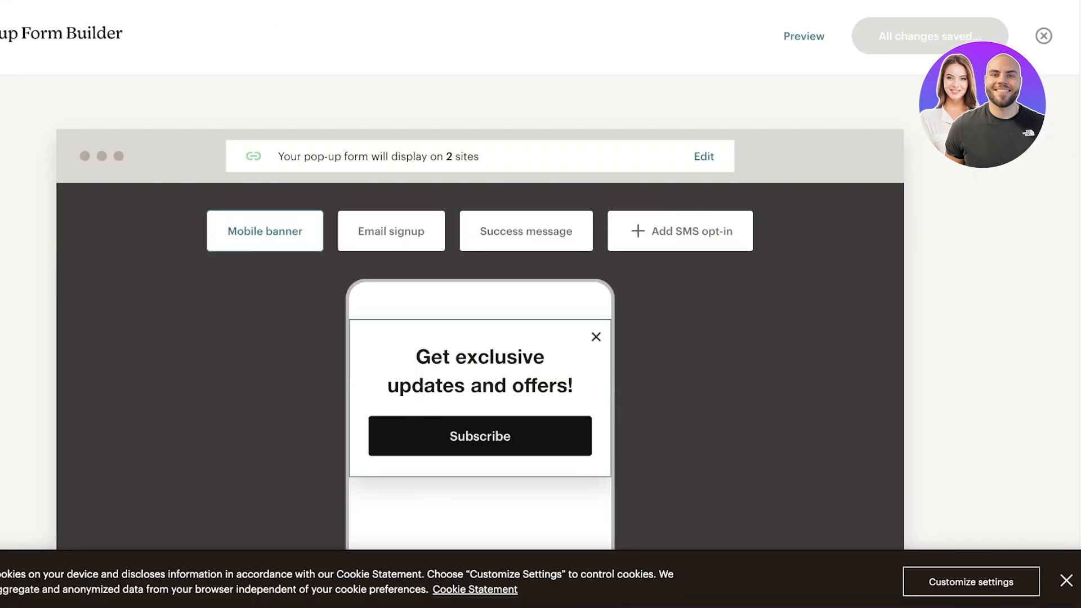
pyautogui.click(704, 165)
pyautogui.click(802, 378)
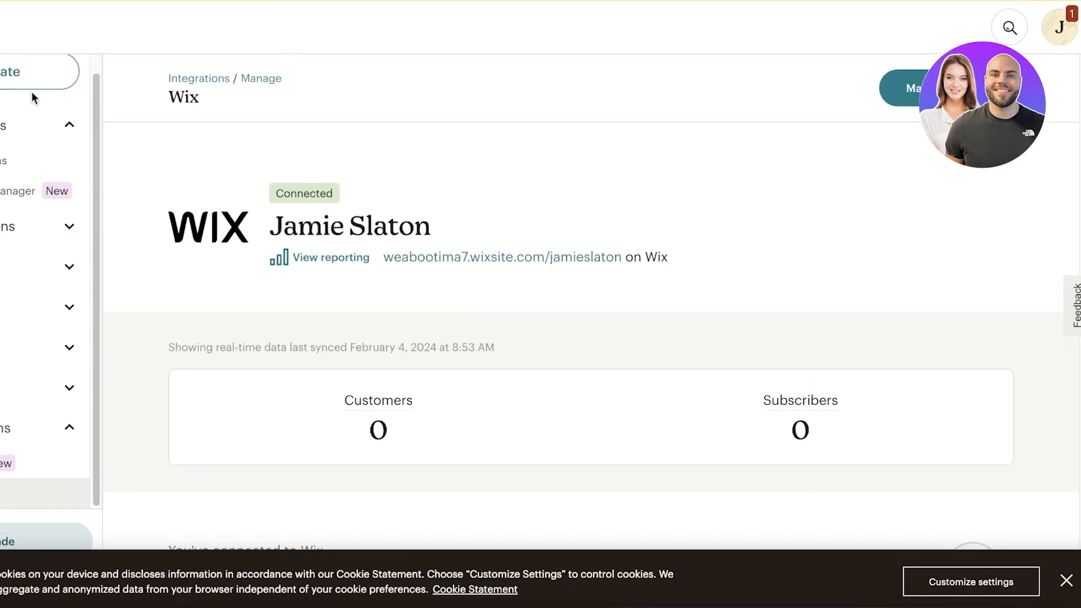
# Step: Examine the connected Wix site's overview, setup tasks, suggested automations, segments and sync settings
pyautogui.scroll(-15, 463, 198)
pyautogui.scroll(-7, 396, 275)
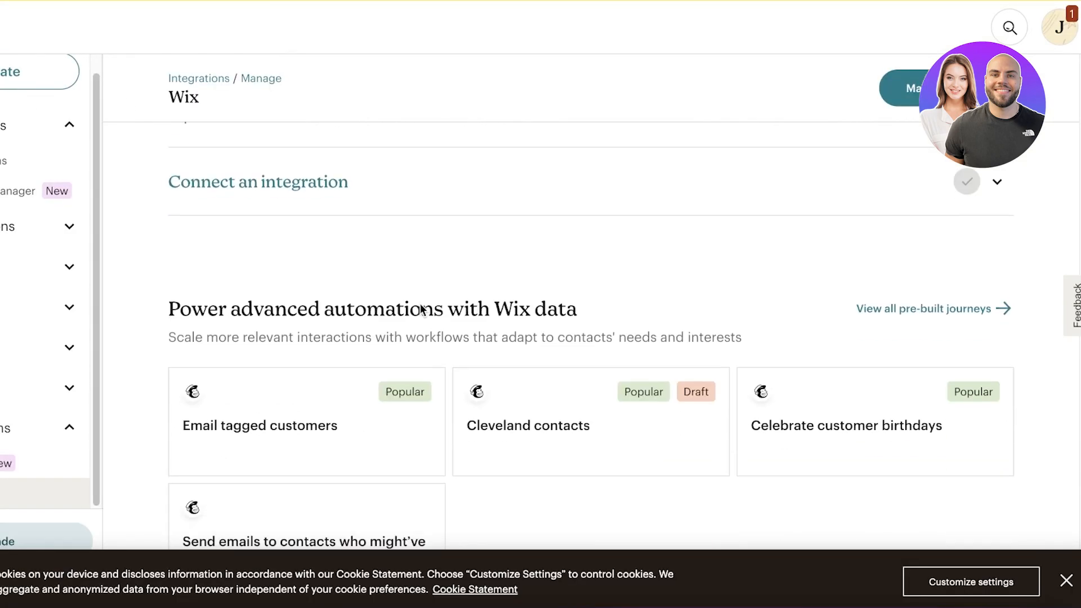
pyautogui.scroll(20, 413, 306)
pyautogui.scroll(-5, 401, 293)
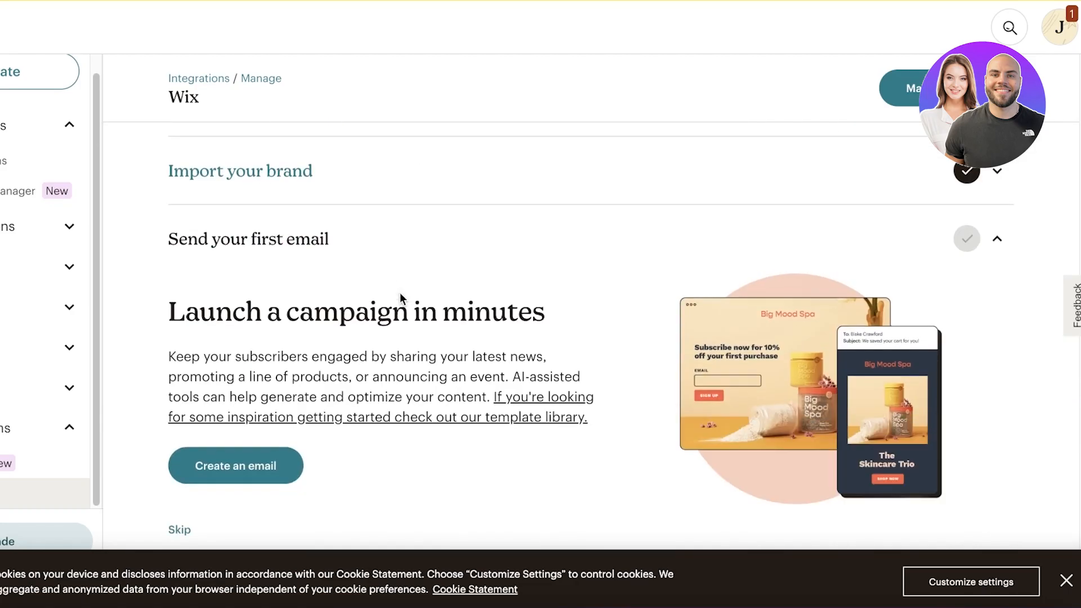
pyautogui.scroll(-10, 352, 380)
pyautogui.scroll(-5, 348, 380)
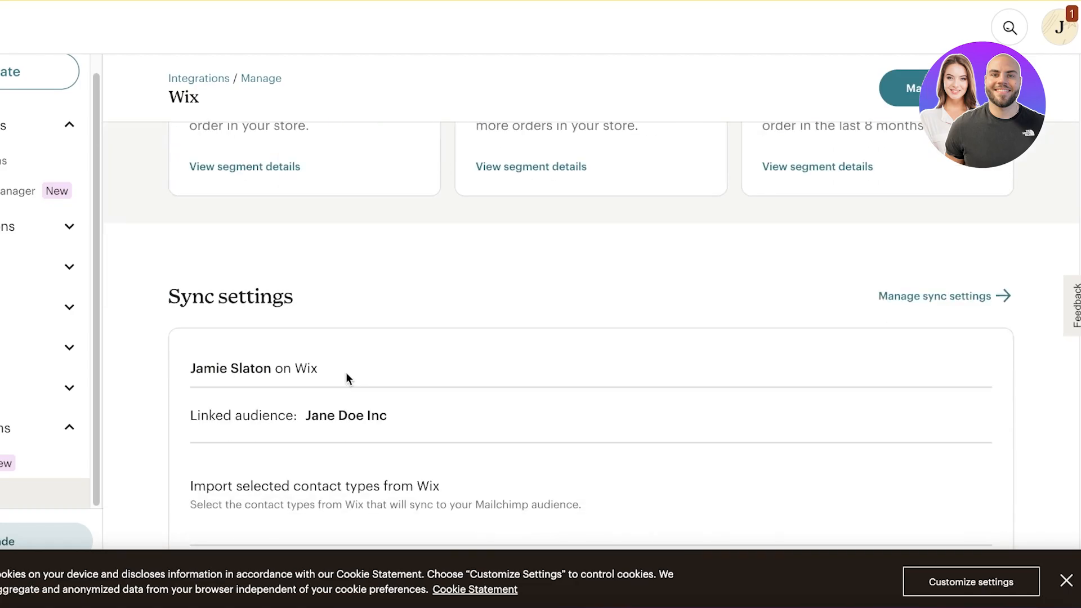
pyautogui.scroll(20, 358, 369)
pyautogui.scroll(4, 359, 367)
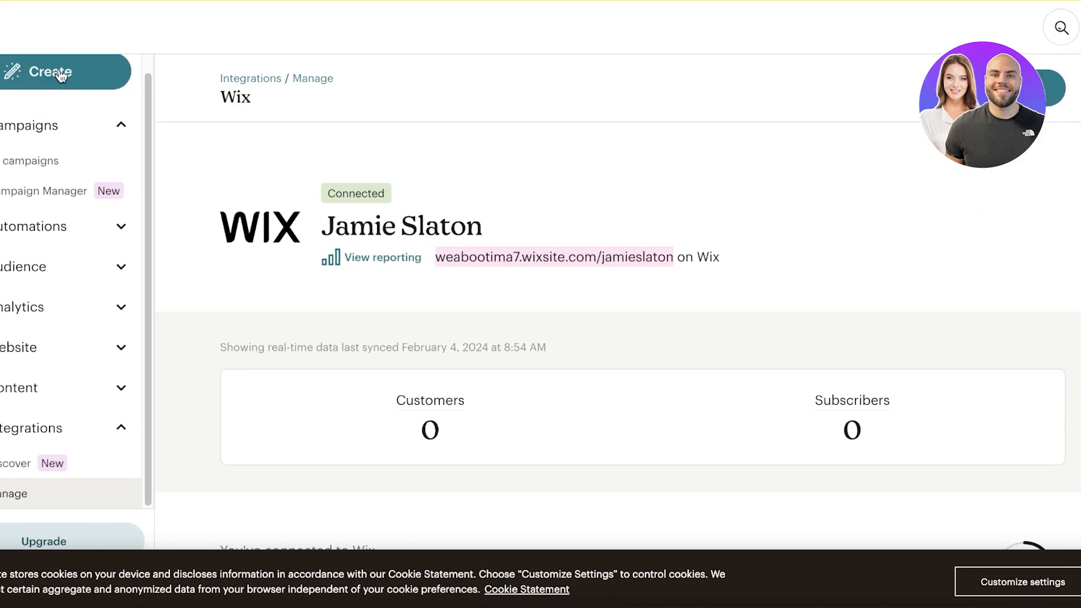
# Step: Start creating a pop-up signup form
pyautogui.click(61, 74)
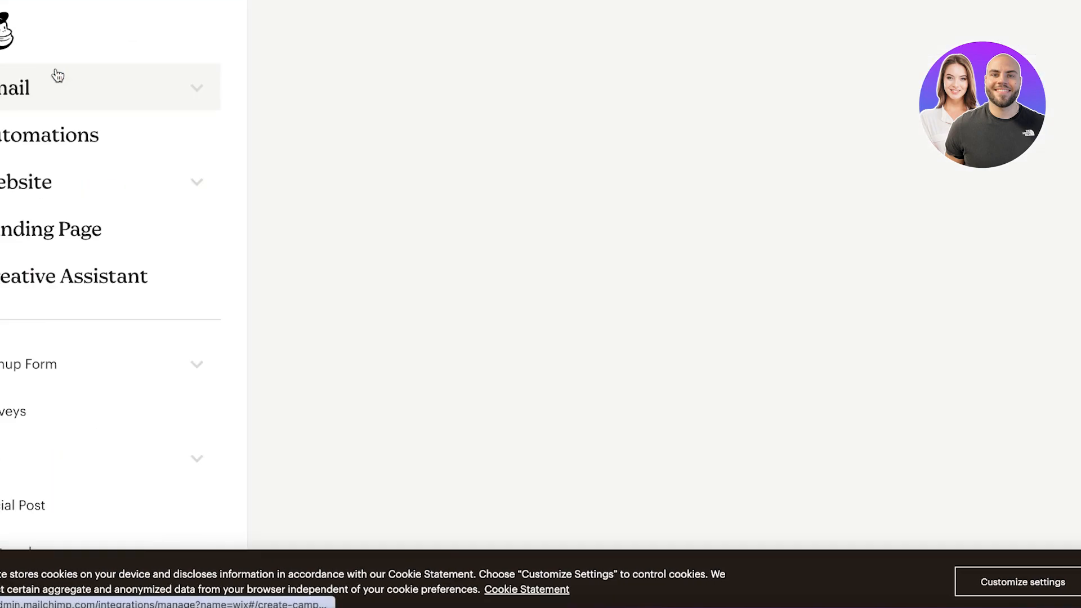
pyautogui.click(5, 366)
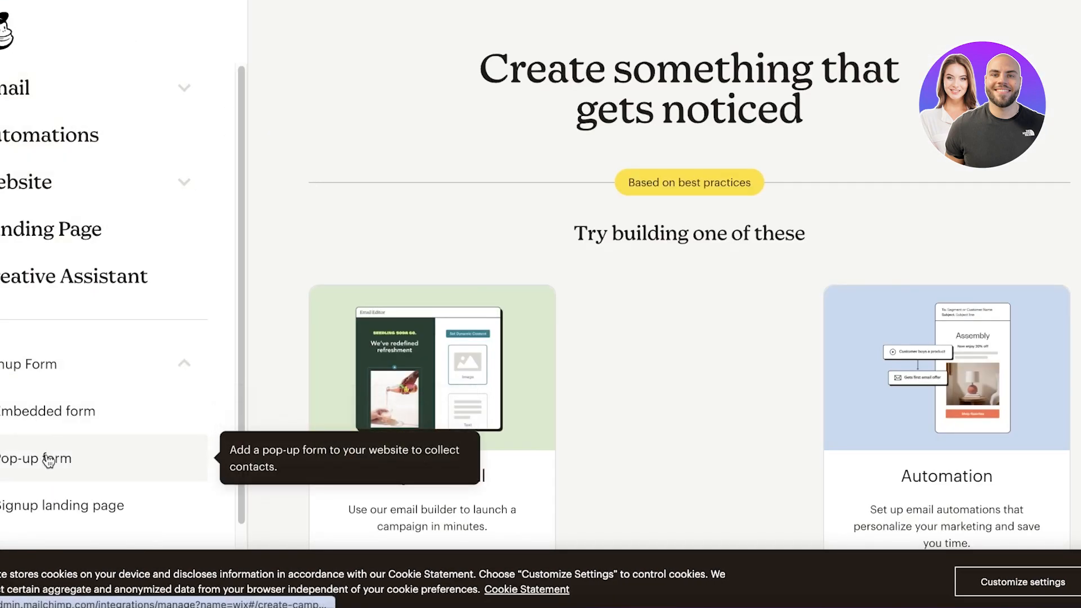
pyautogui.click(48, 458)
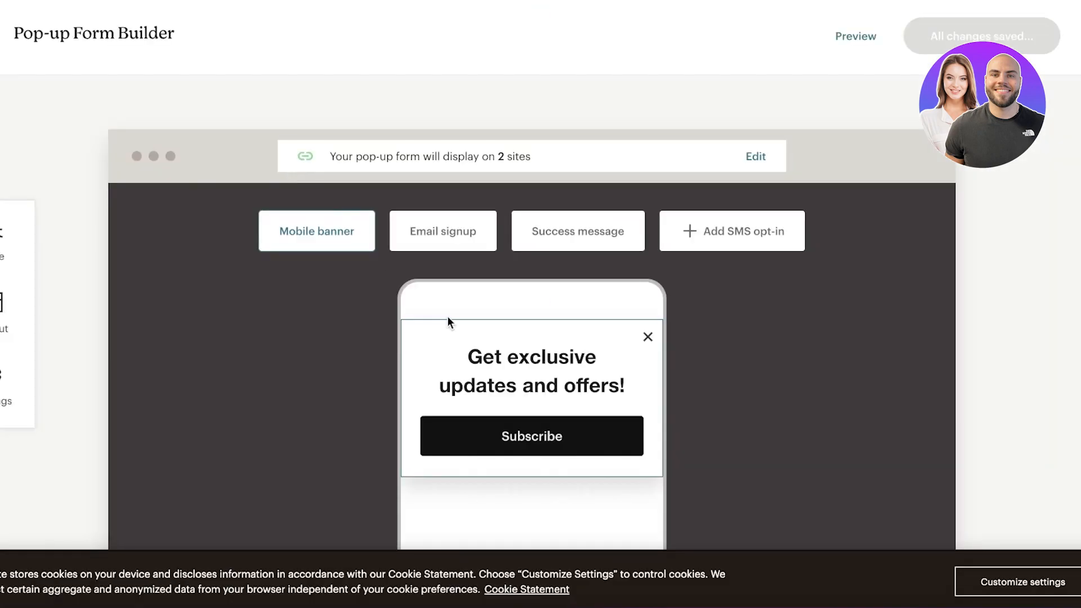
# Step: Check which sites the pop-up is enabled on and open the integrations management from there
pyautogui.click(758, 160)
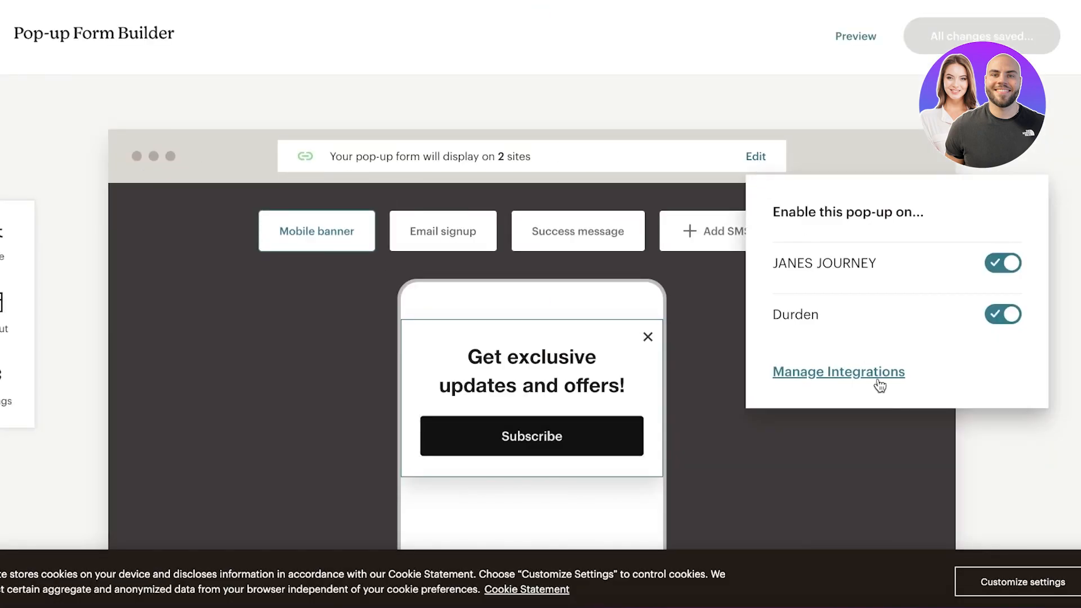
pyautogui.click(867, 371)
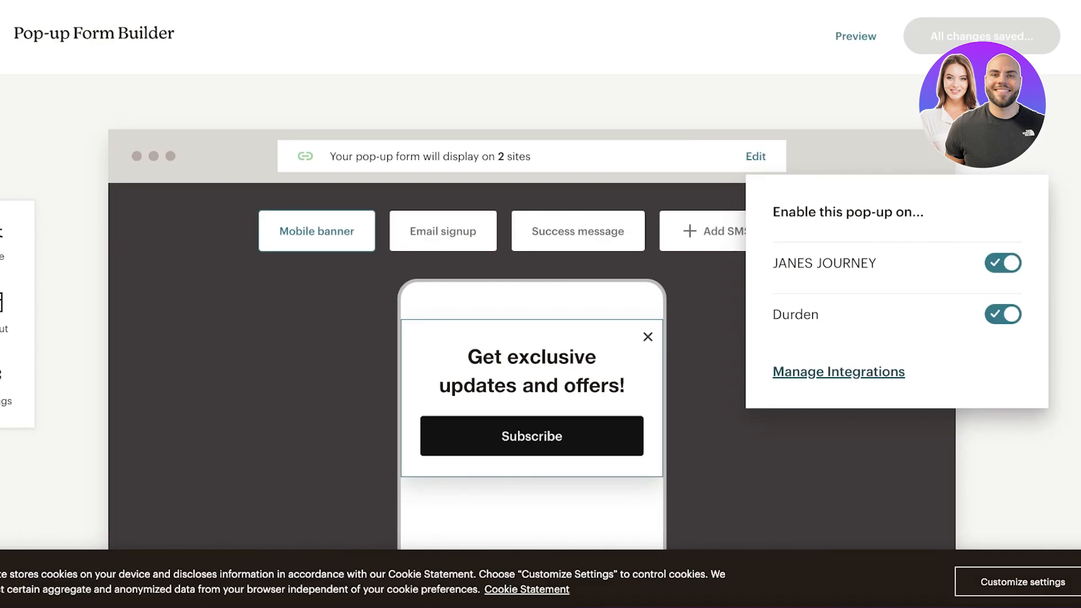
pyautogui.click(782, 468)
# Step: Look through the pop-up's mobile banner, email signup and success message designs, including the signup form's image area
pyautogui.scroll(-3, 782, 468)
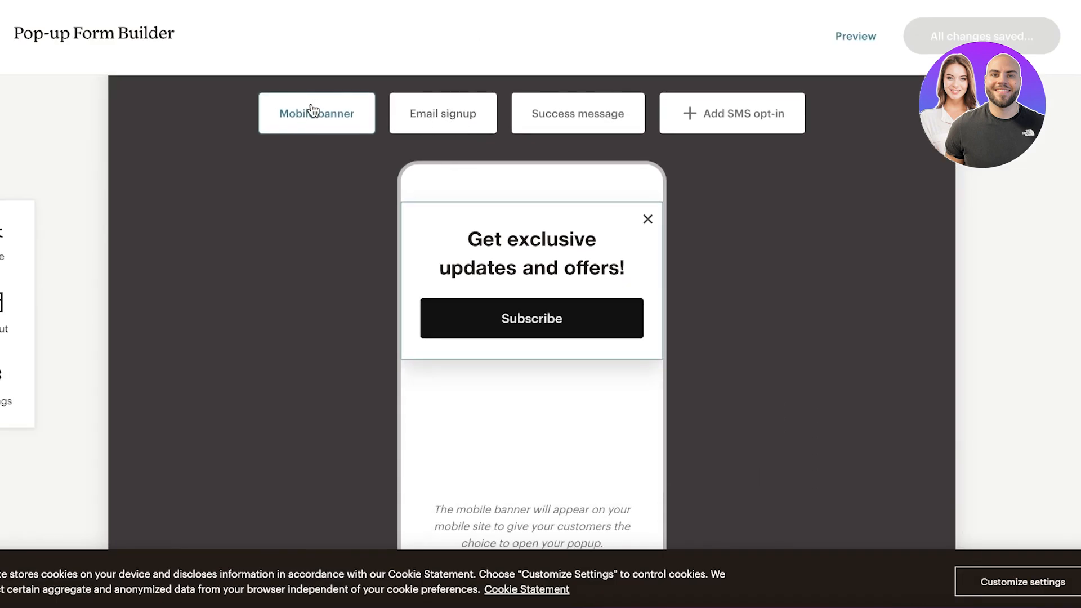
pyautogui.click(423, 125)
pyautogui.click(575, 127)
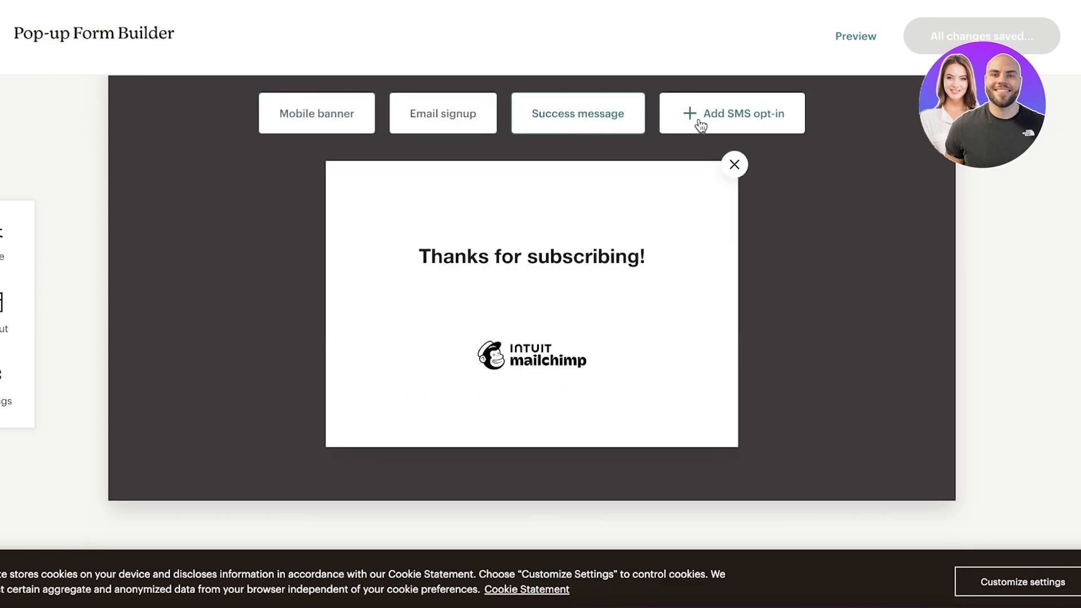
pyautogui.click(428, 110)
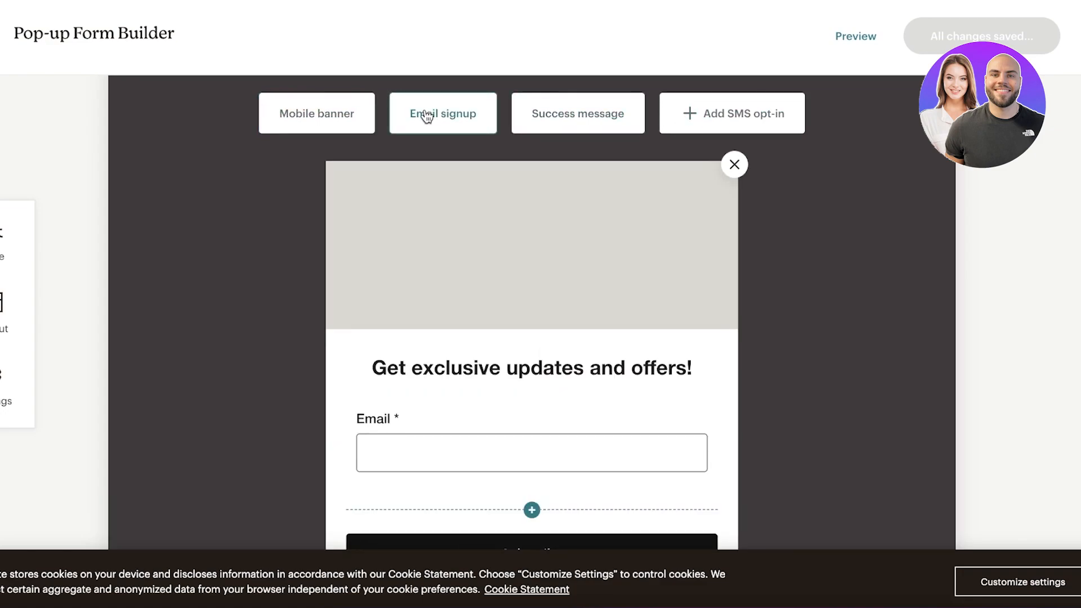
pyautogui.click(316, 118)
pyautogui.click(466, 127)
pyautogui.scroll(-2, 653, 434)
pyautogui.scroll(4, 567, 244)
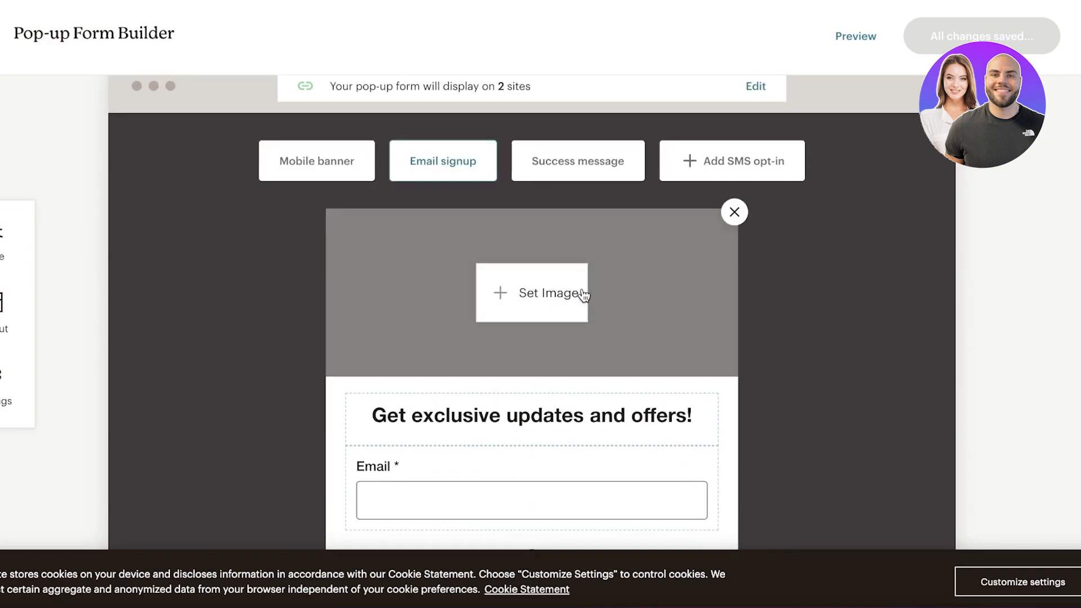
pyautogui.scroll(-3, 700, 248)
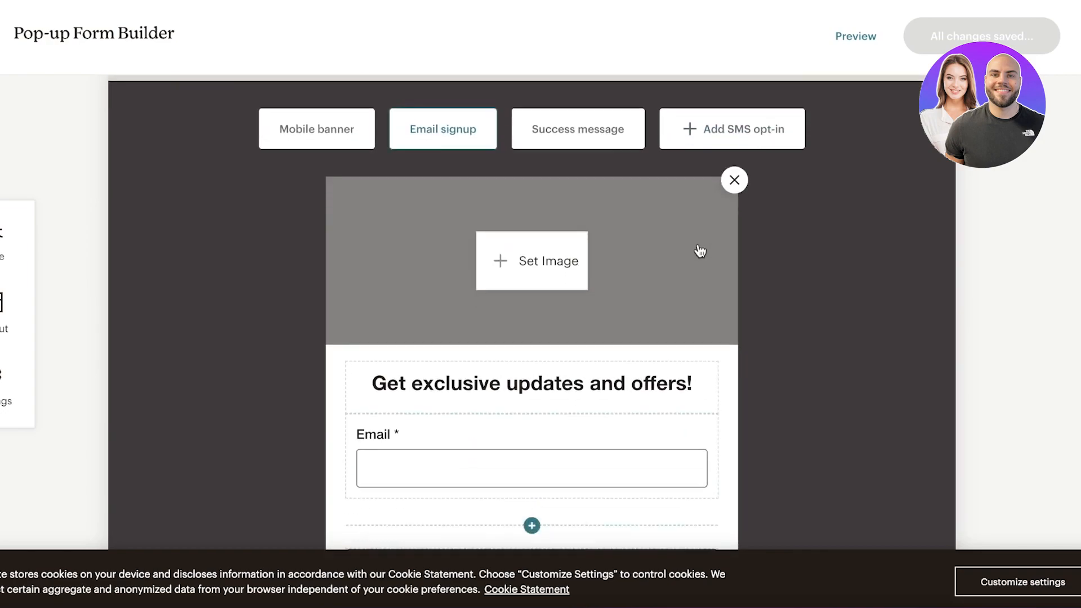
# Step: Replace the email signup form's heading with "Register to our Newsletter"
pyautogui.click(479, 261)
pyautogui.tripleClick(472, 276)
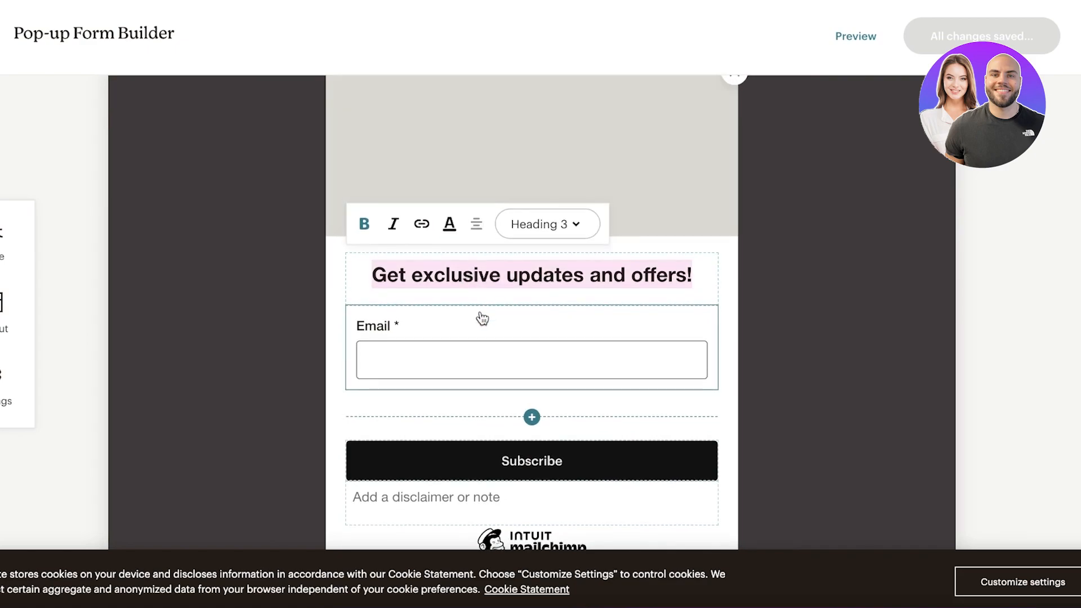
pyautogui.write('Regis')
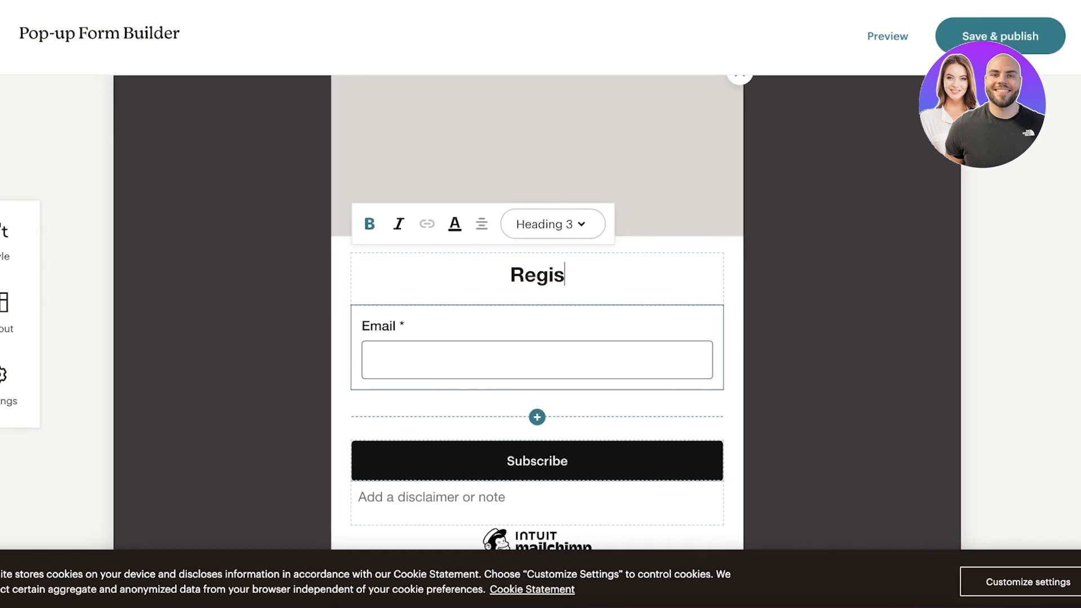
pyautogui.write('ter to our Newsletter')
pyautogui.click(683, 376)
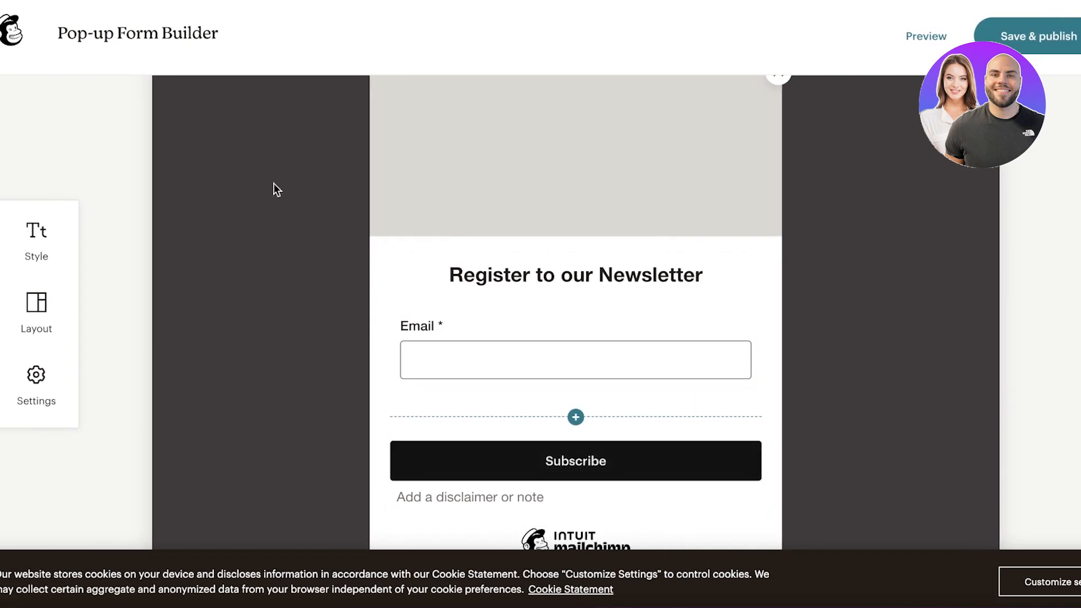
# Step: Set the pop-up form's headings color to dark maroon, hex 4A112D
pyautogui.scroll(-3, 540, 449)
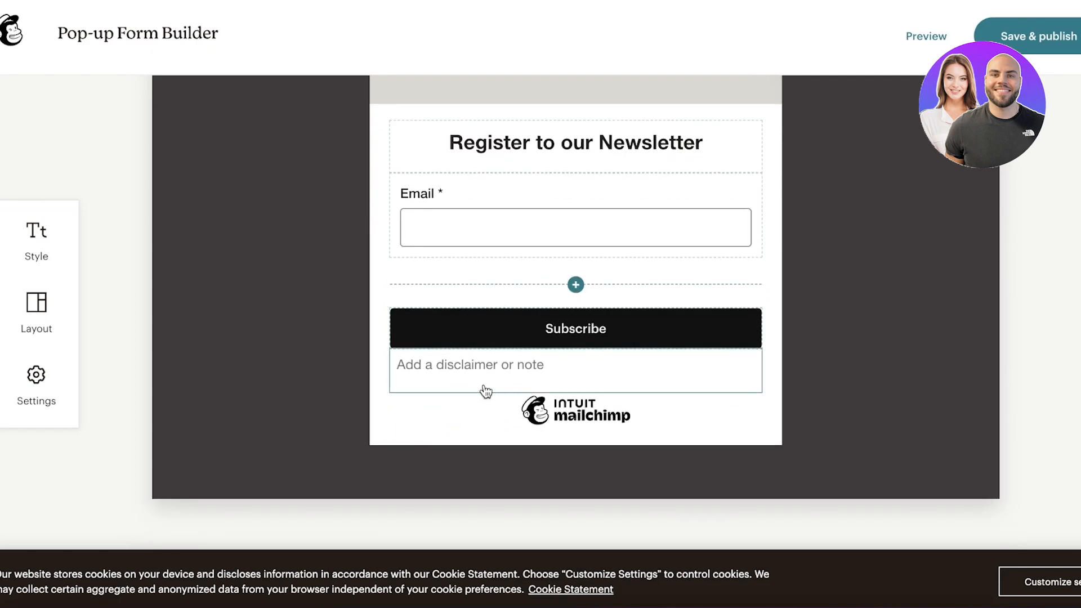
pyautogui.click(10, 249)
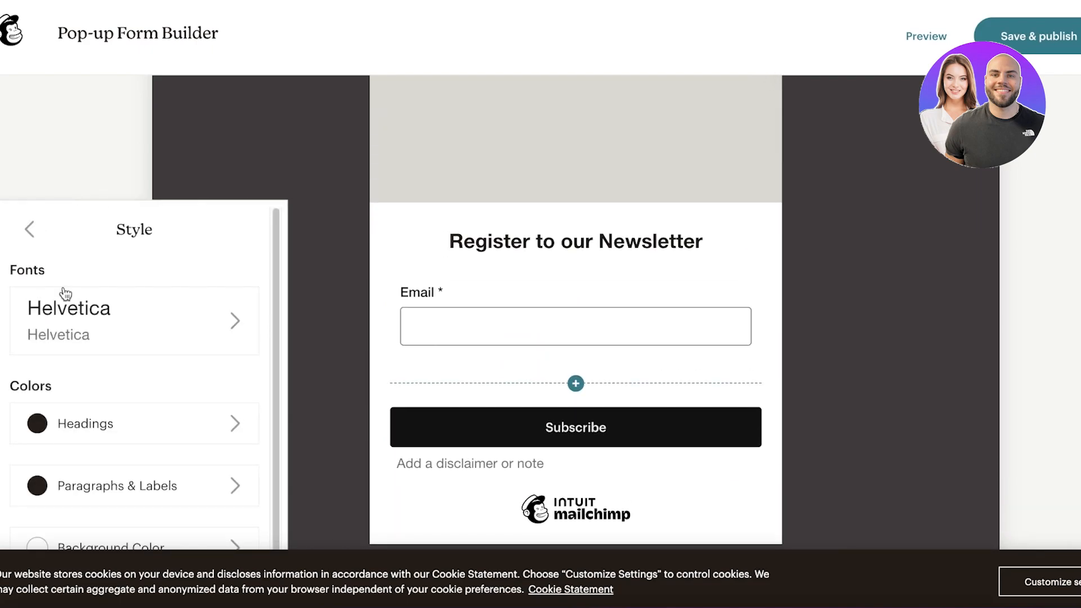
pyautogui.scroll(-2, 111, 336)
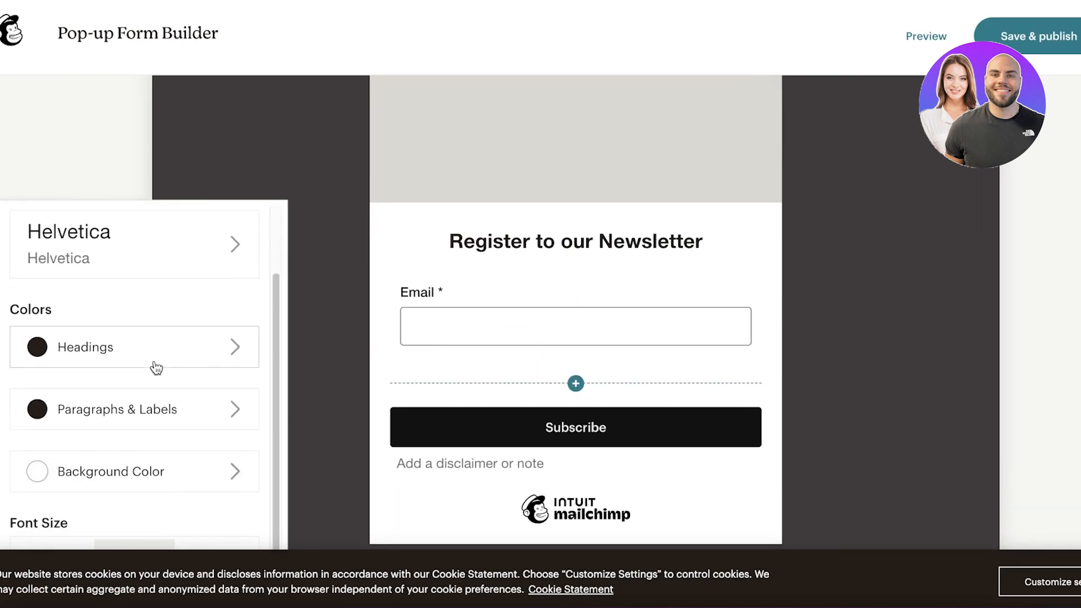
pyautogui.click(116, 366)
pyautogui.click(285, 209)
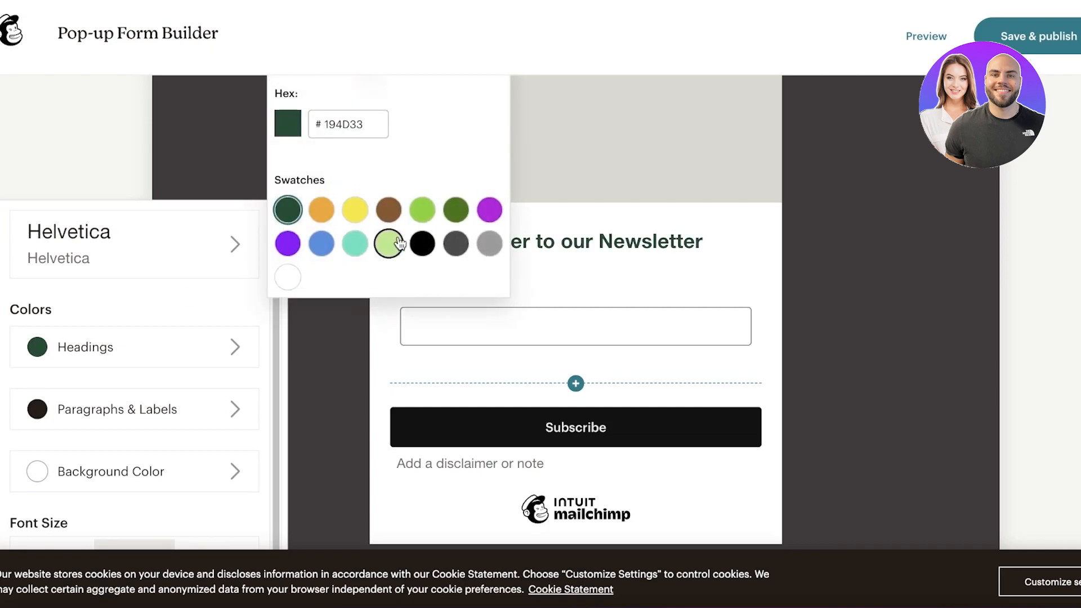
pyautogui.scroll(4, 391, 228)
pyautogui.scroll(-2, 419, 275)
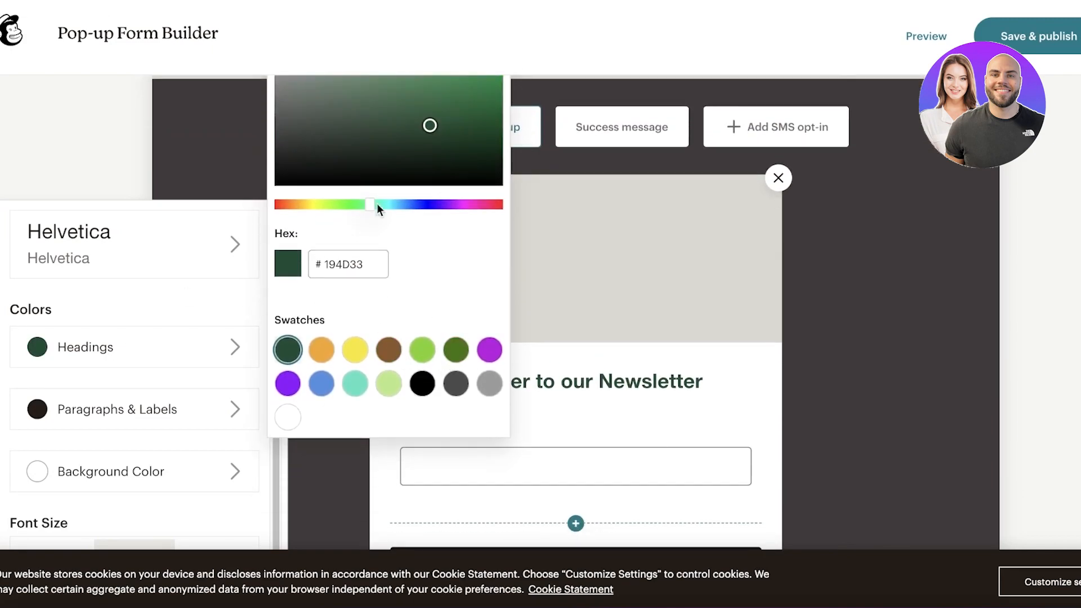
pyautogui.click(484, 206)
pyautogui.click(450, 140)
pyautogui.click(736, 358)
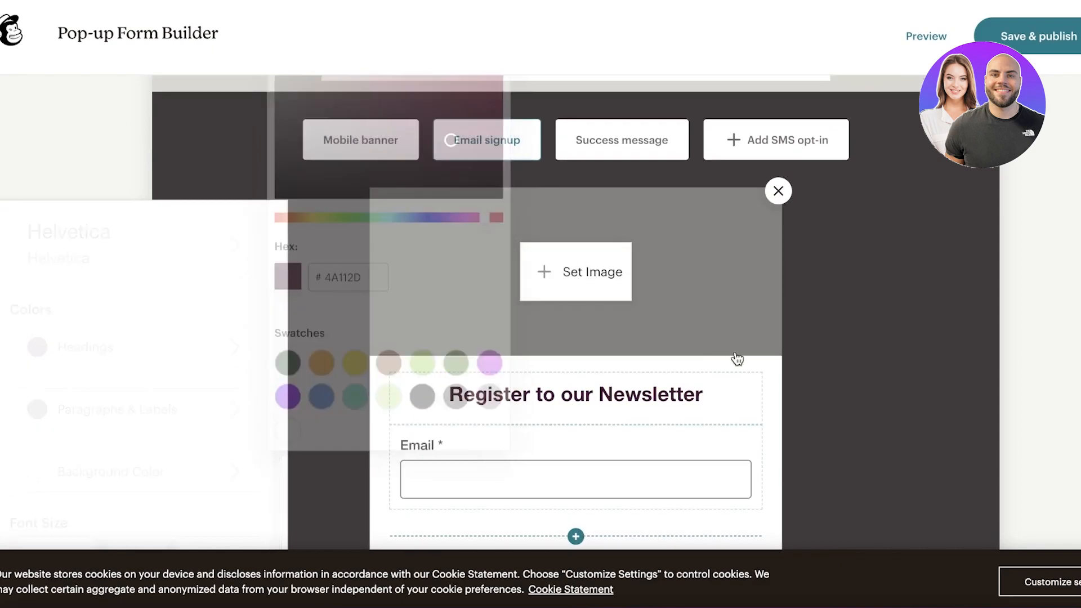
# Step: Dismiss the cookie notice and set the pop-up form's font size to Small
pyautogui.scroll(-4, 860, 344)
pyautogui.click(37, 236)
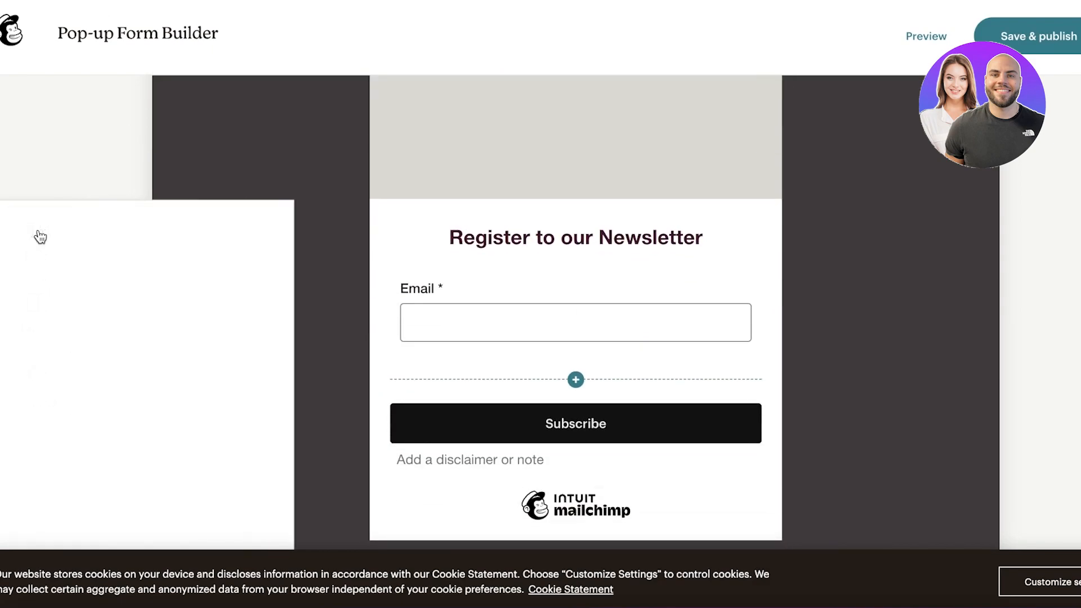
pyautogui.scroll(-2, 83, 347)
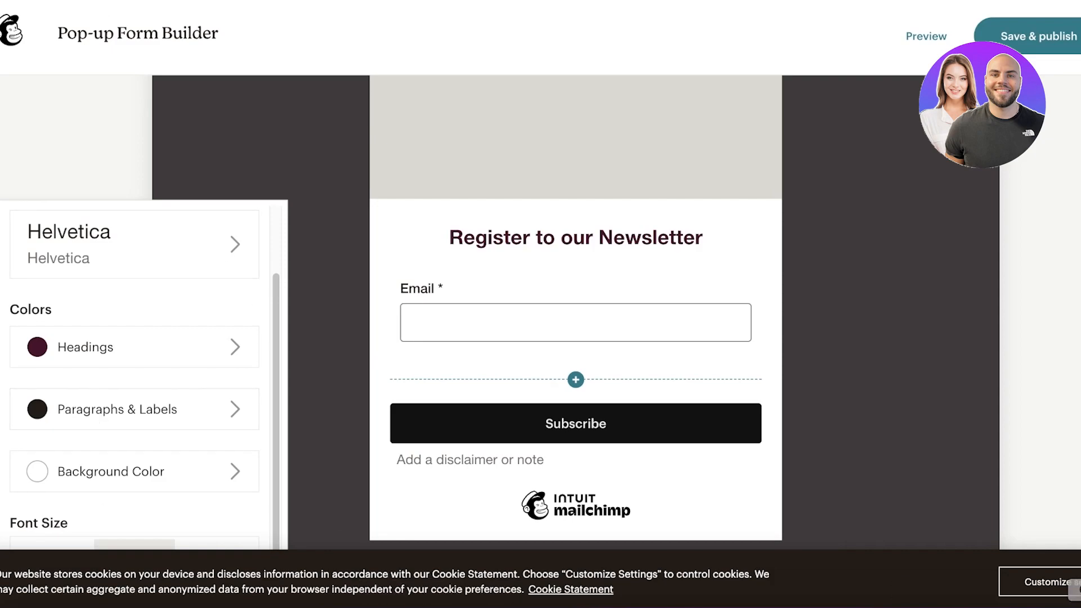
pyautogui.click(1079, 582)
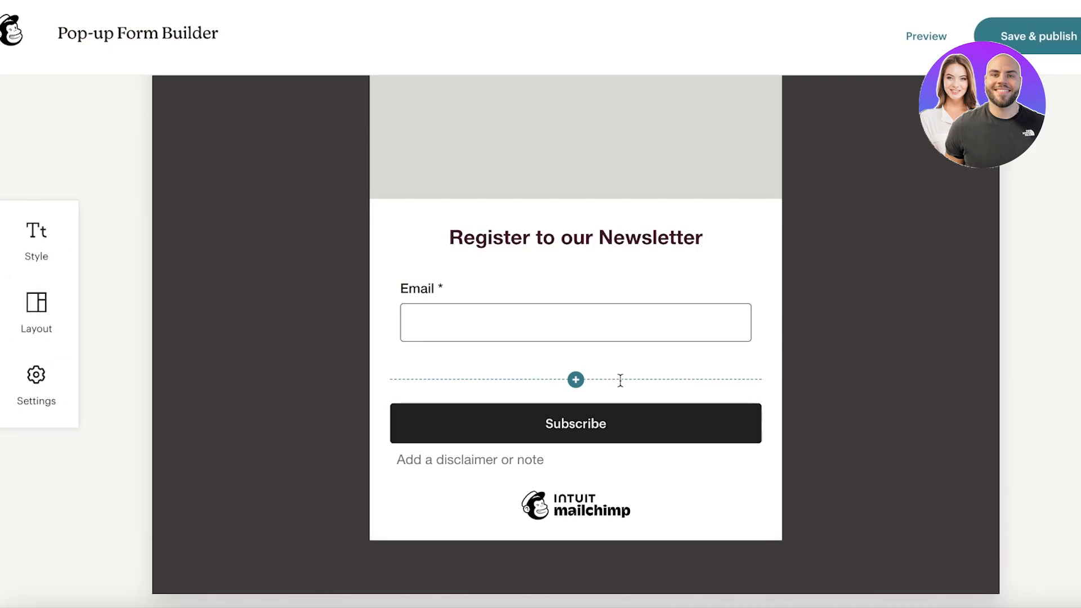
pyautogui.click(20, 242)
pyautogui.scroll(-2, 116, 478)
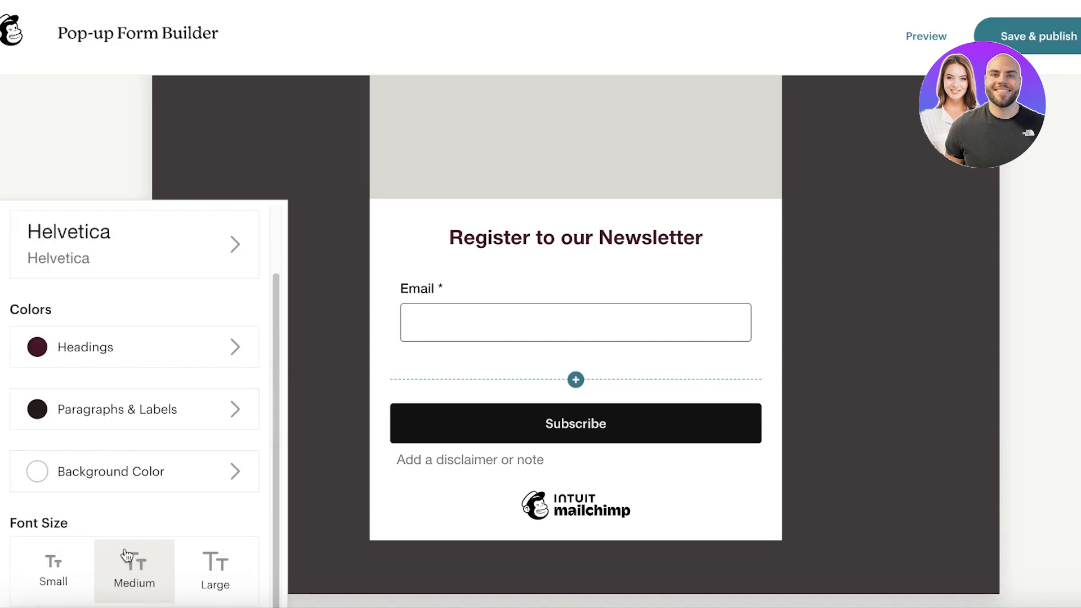
pyautogui.click(48, 558)
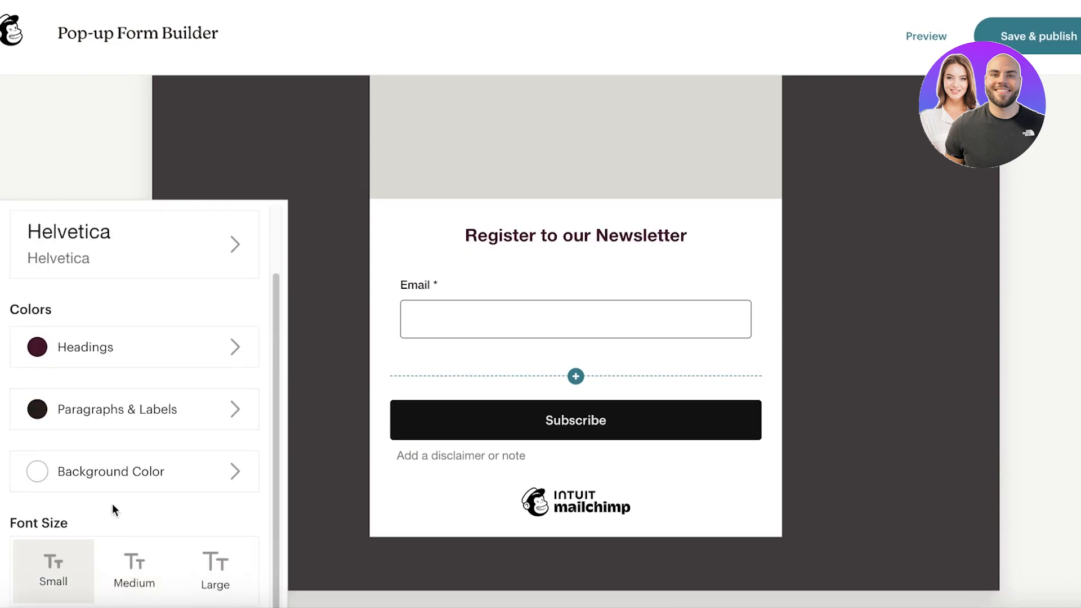
# Step: Set the pop-up form's background color to light pink, hex FFF1F9
pyautogui.click(130, 475)
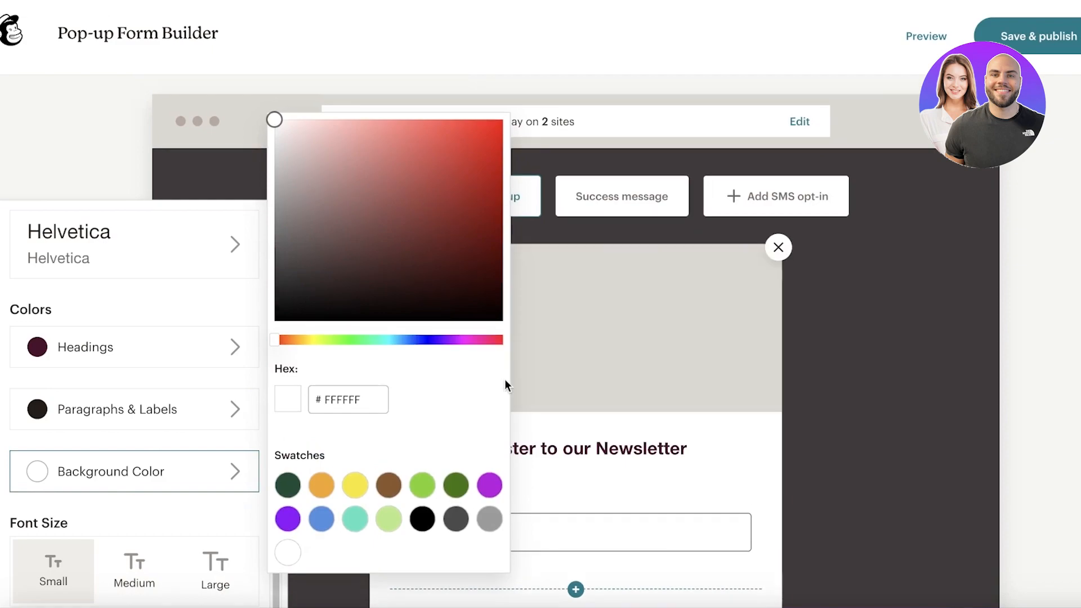
pyautogui.click(480, 339)
pyautogui.click(298, 122)
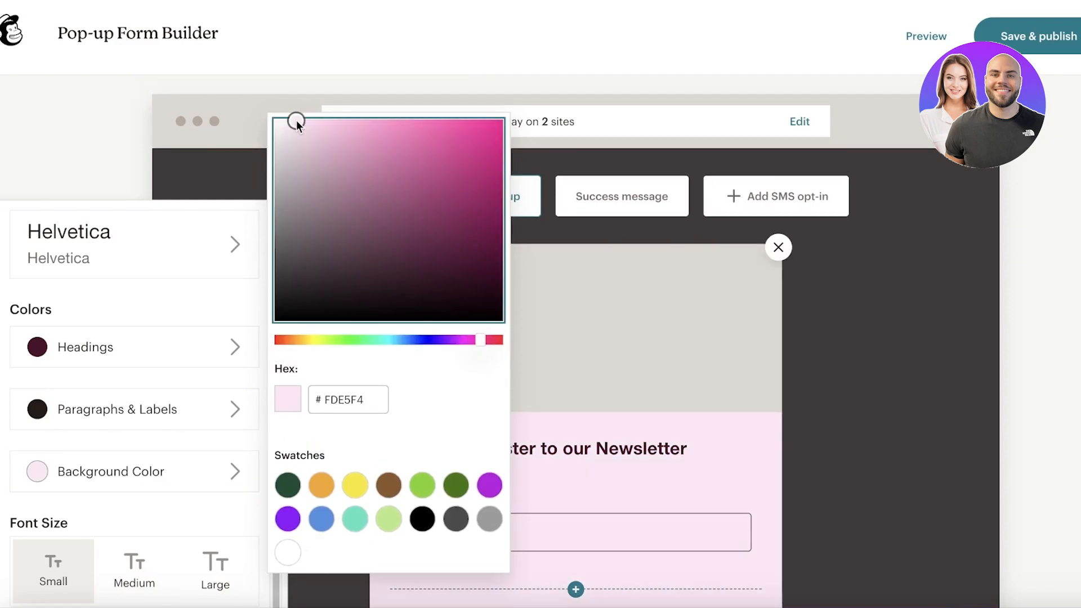
pyautogui.moveTo(297, 122); pyautogui.dragTo(290, 120)
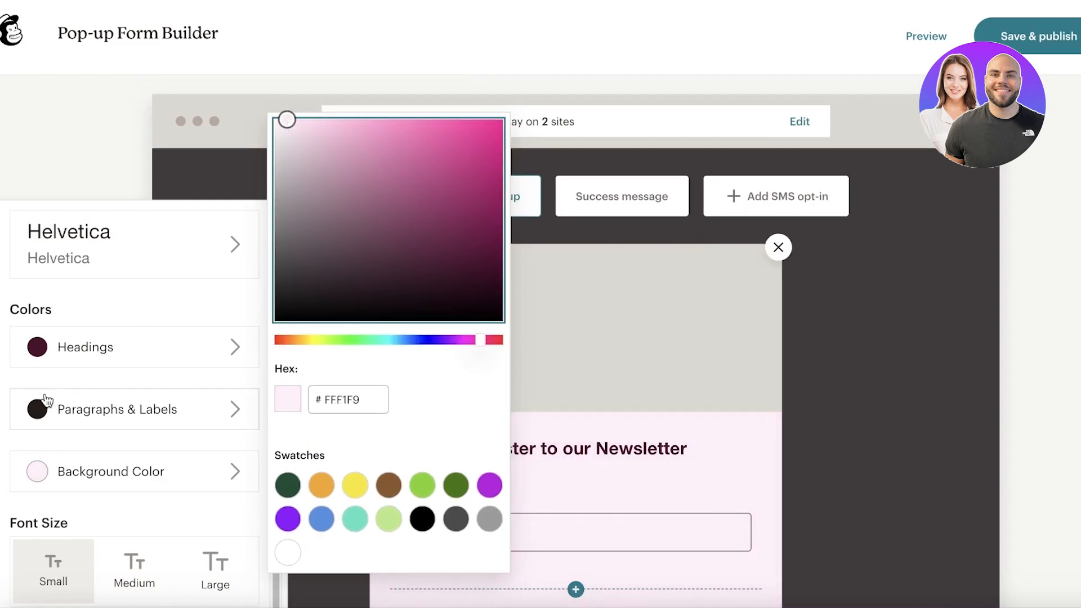
# Step: Change the pop-up form's headings font to Lucida and close the style settings
pyautogui.click(111, 250)
pyautogui.click(120, 311)
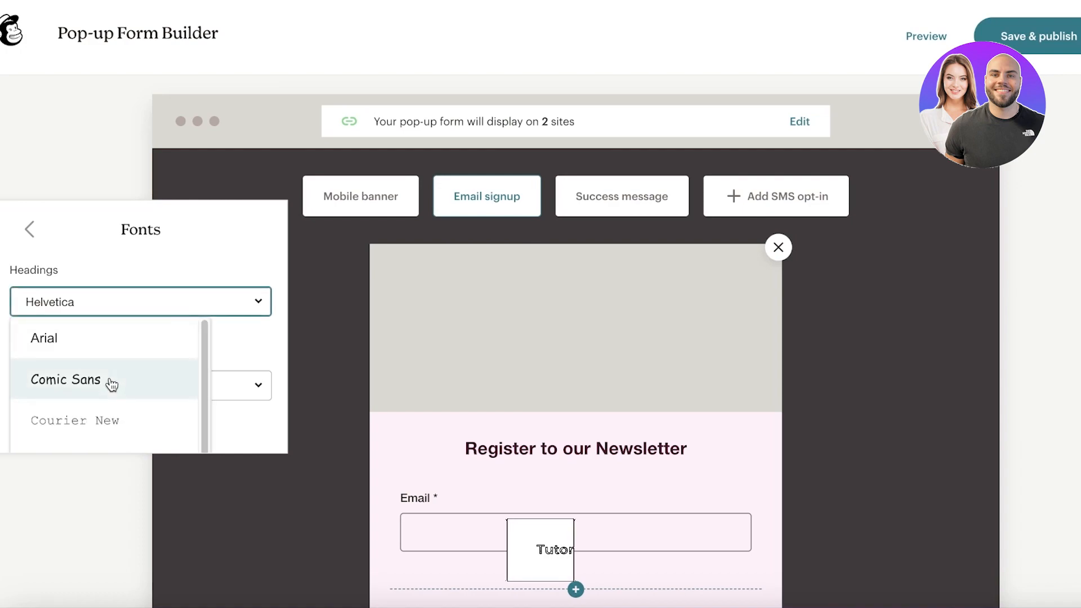
pyautogui.scroll(-3, 107, 383)
pyautogui.click(69, 422)
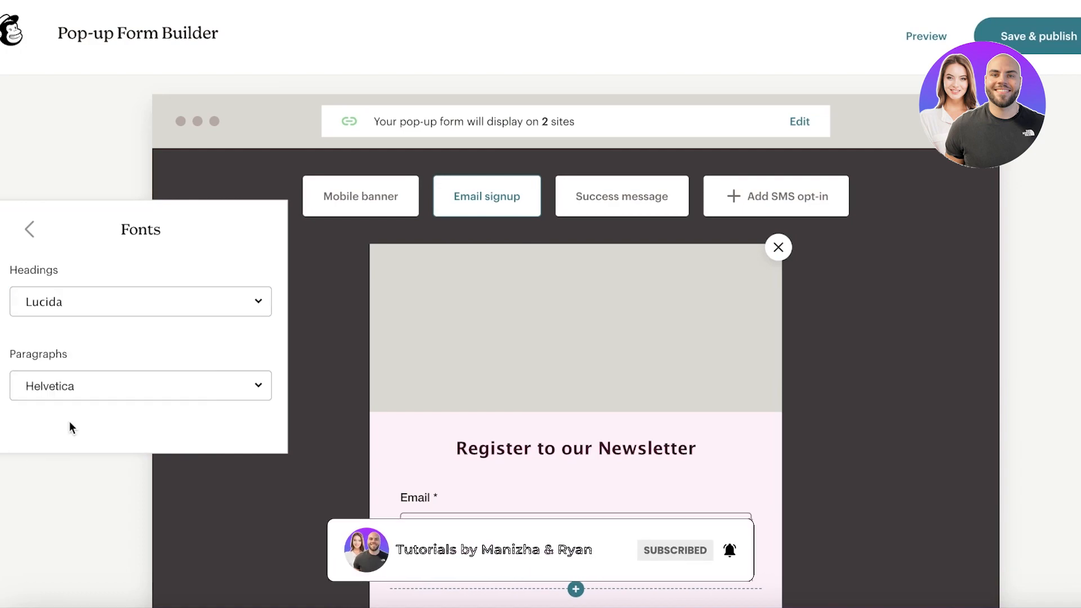
pyautogui.click(908, 399)
# Step: Add First Name and Last Name fields below the Email field on the signup form
pyautogui.scroll(-5, 882, 393)
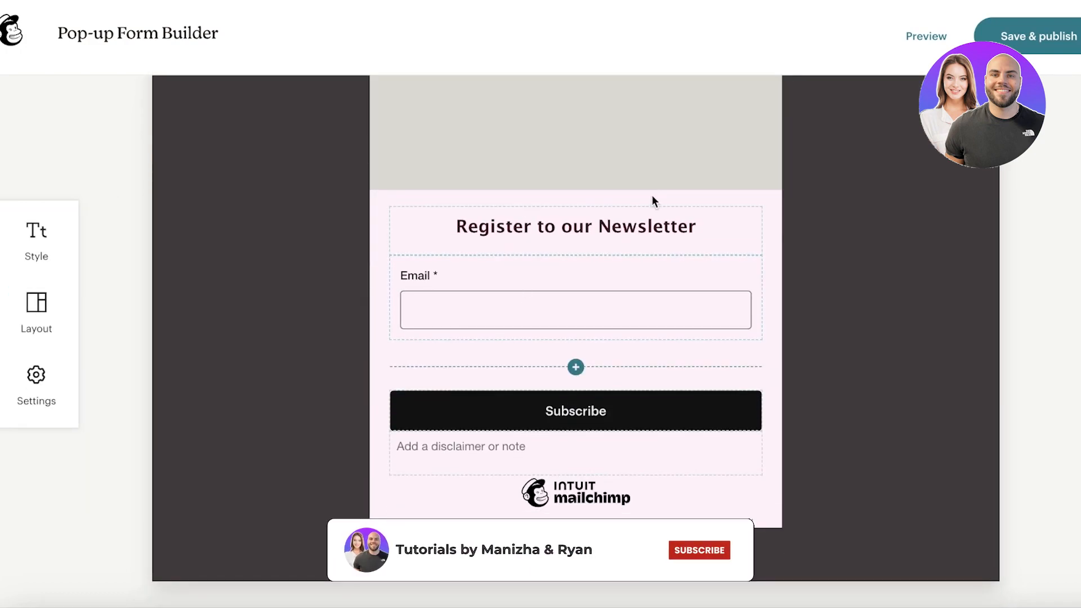
pyautogui.scroll(4, 337, 150)
pyautogui.scroll(-3, 560, 316)
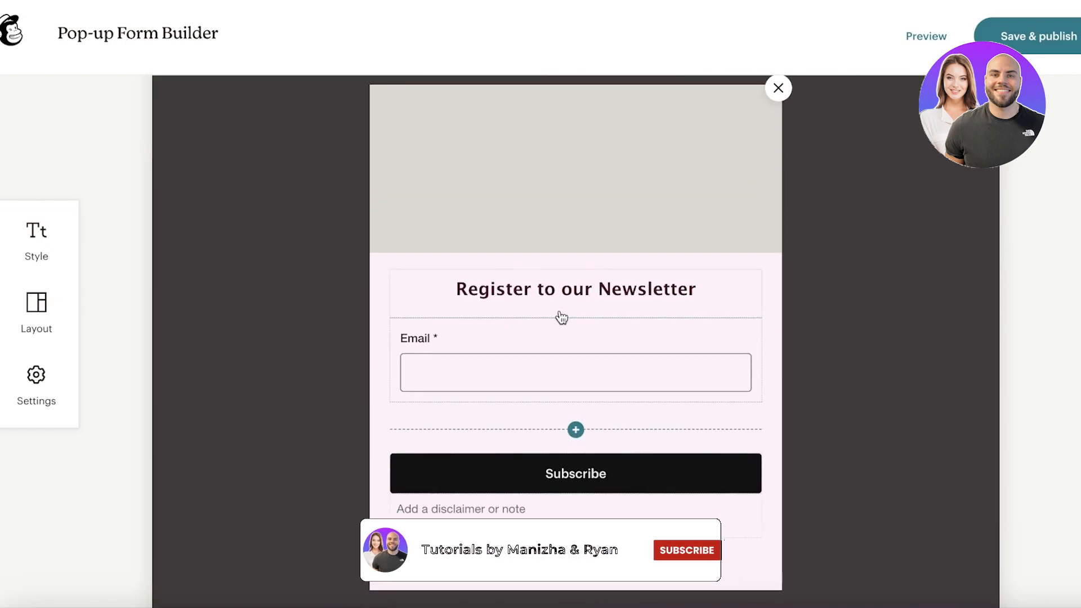
pyautogui.click(575, 435)
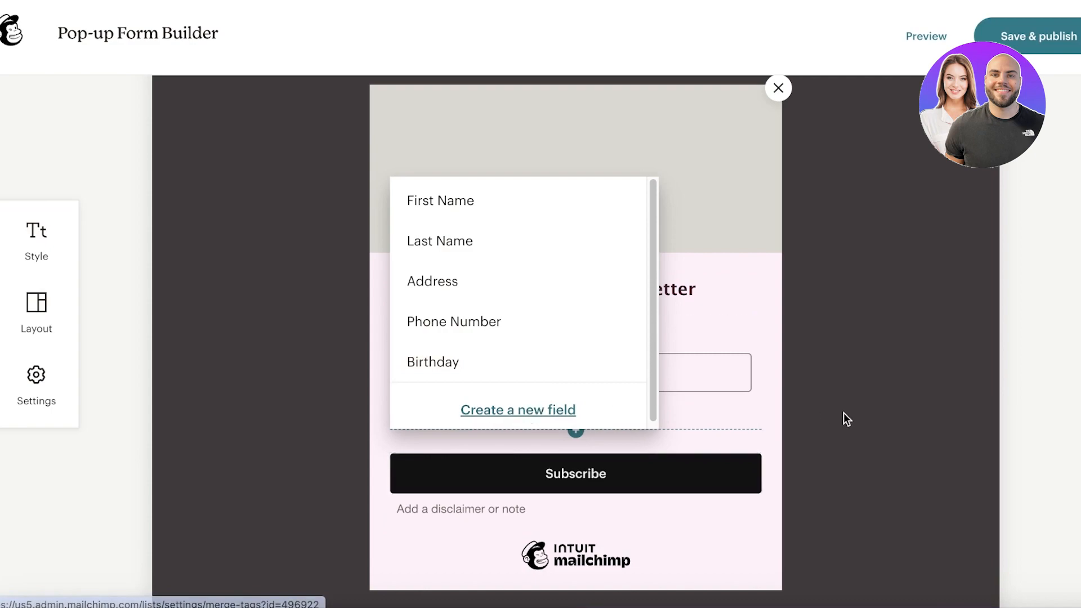
pyautogui.click(423, 204)
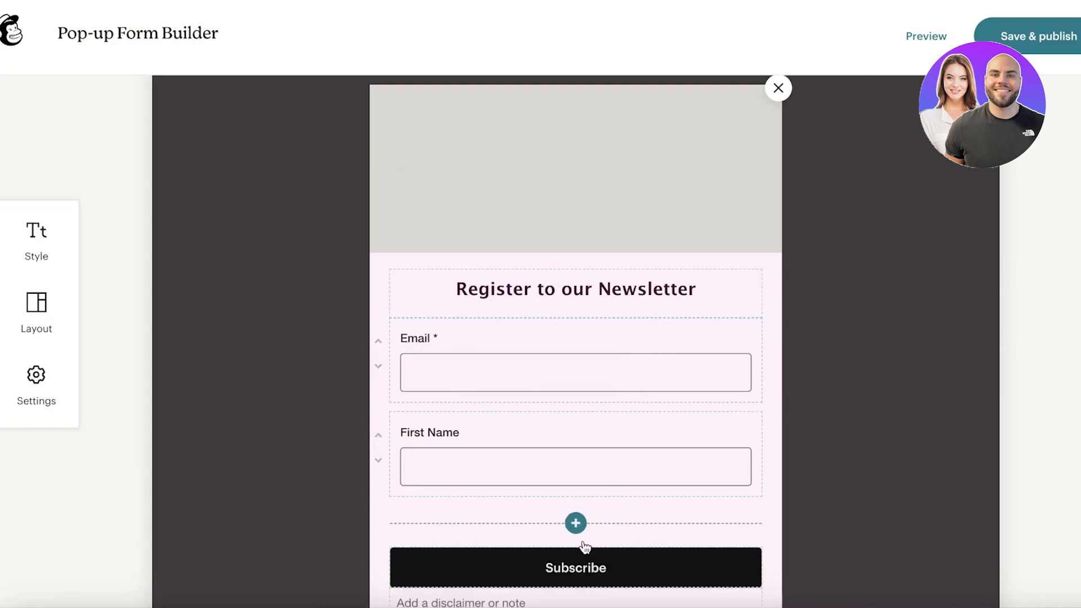
pyautogui.click(575, 523)
pyautogui.click(483, 338)
# Step: Check which other fields can be added to the signup form, then dismiss the field list
pyautogui.scroll(-3, 565, 504)
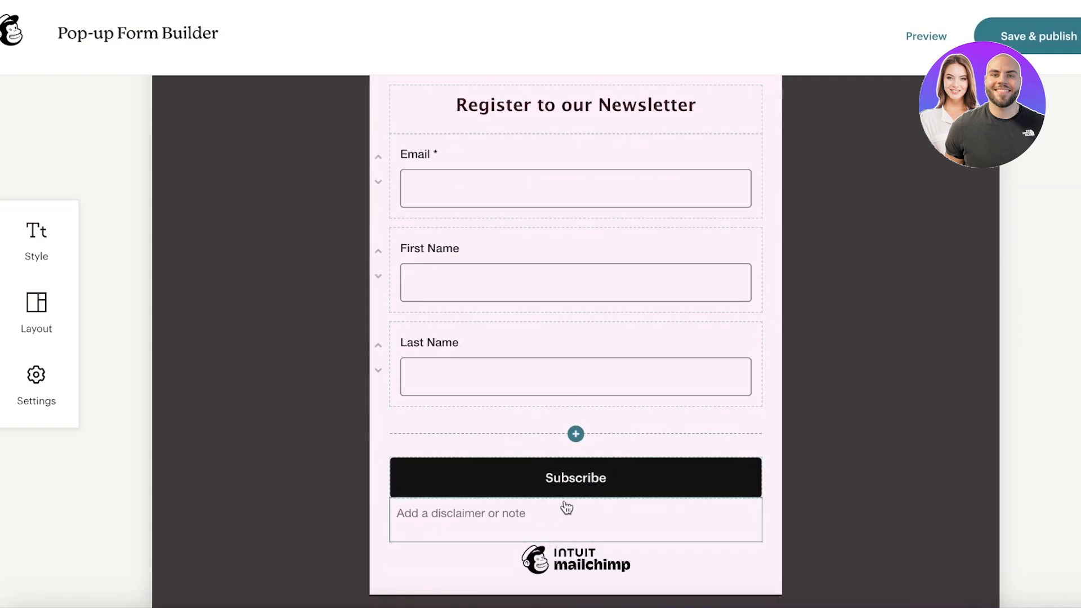
pyautogui.click(574, 432)
pyautogui.click(519, 417)
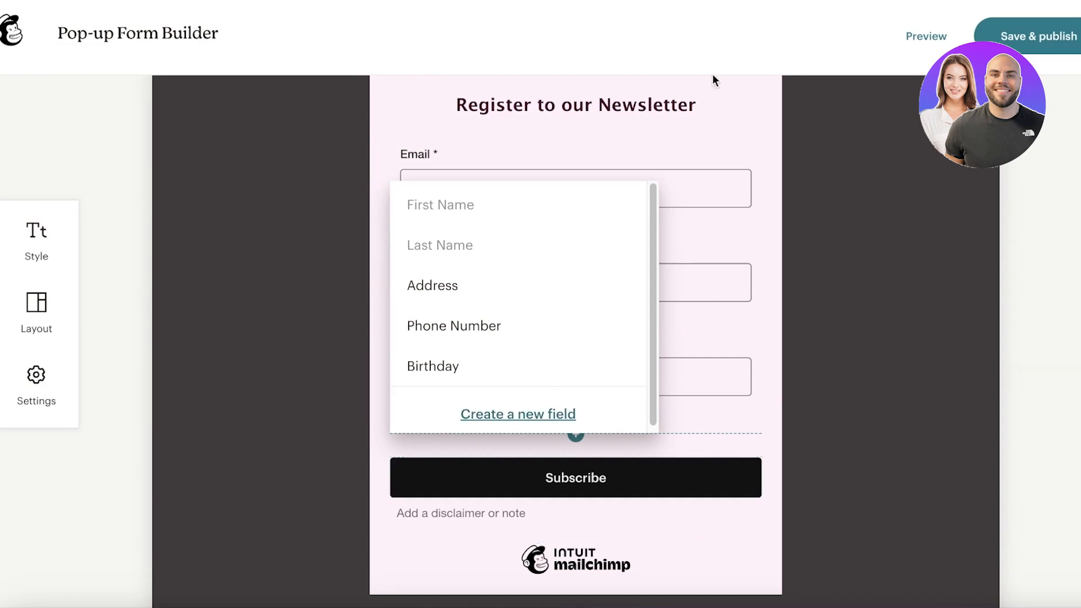
pyautogui.click(884, 310)
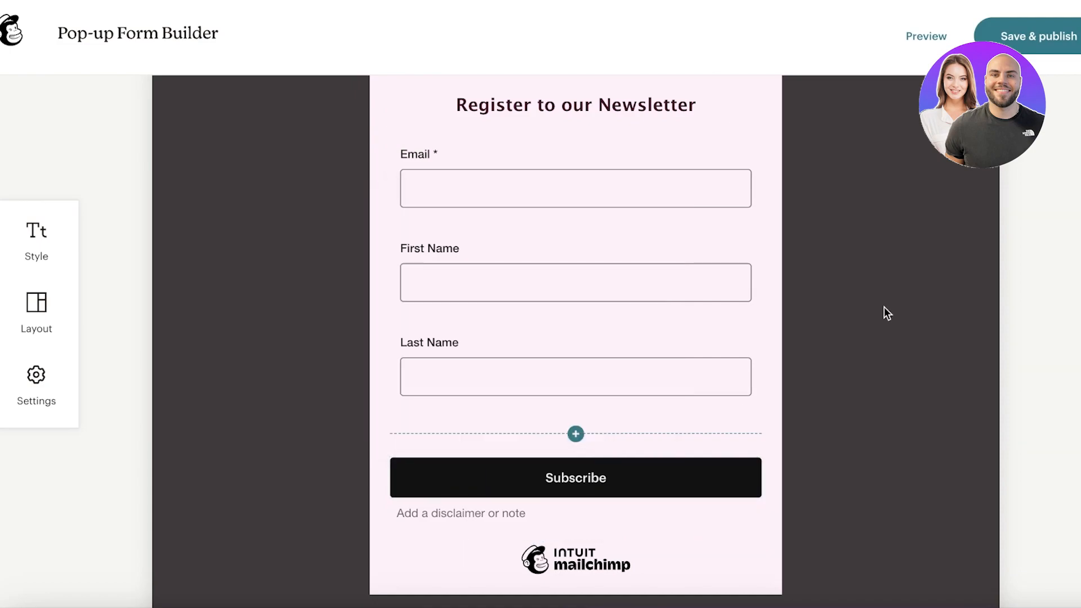
# Step: Set the signup form's header image to the portrait of the woman holding a lip product from My Files
pyautogui.scroll(3, 835, 433)
pyautogui.scroll(4, 836, 433)
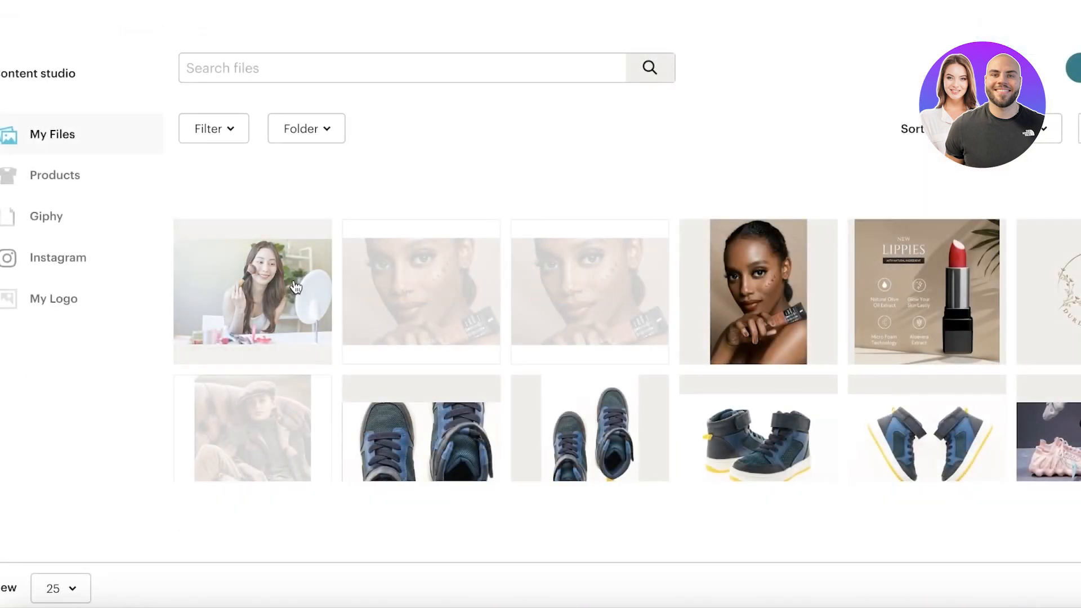
pyautogui.click(189, 317)
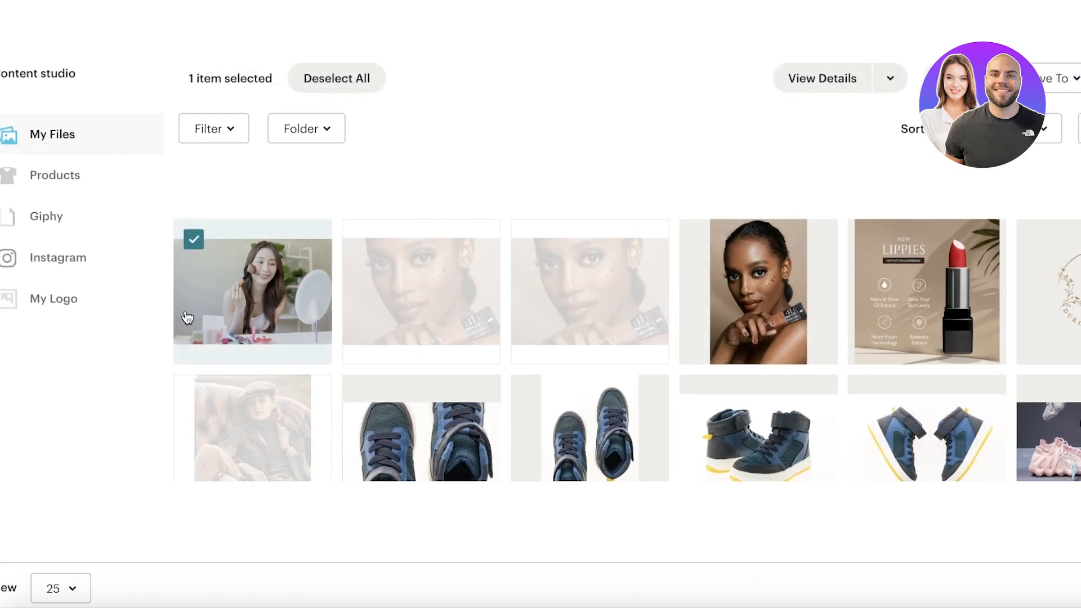
pyautogui.click(744, 314)
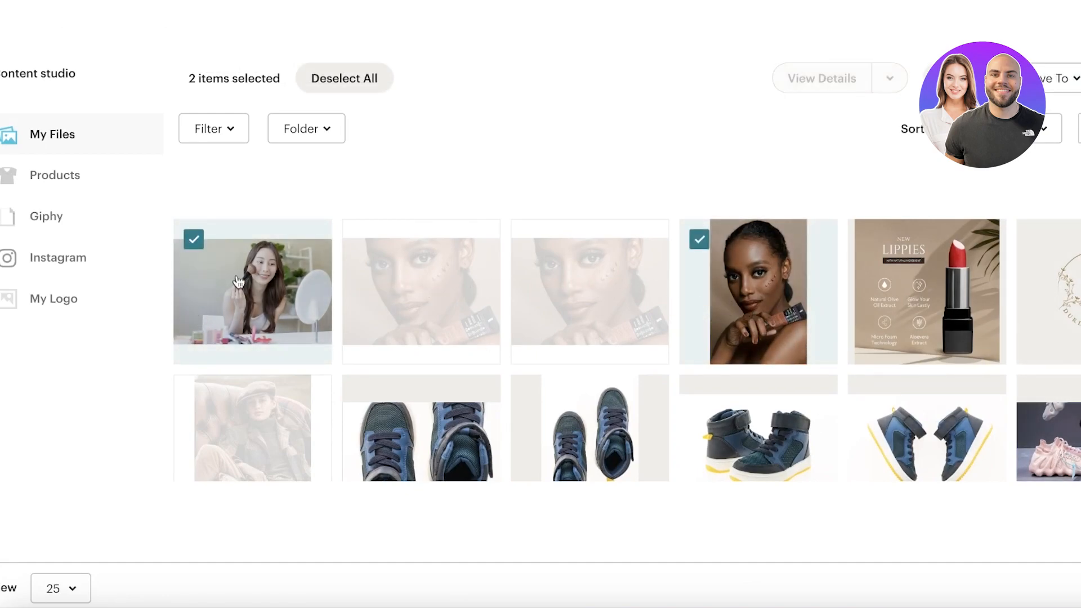
pyautogui.click(279, 280)
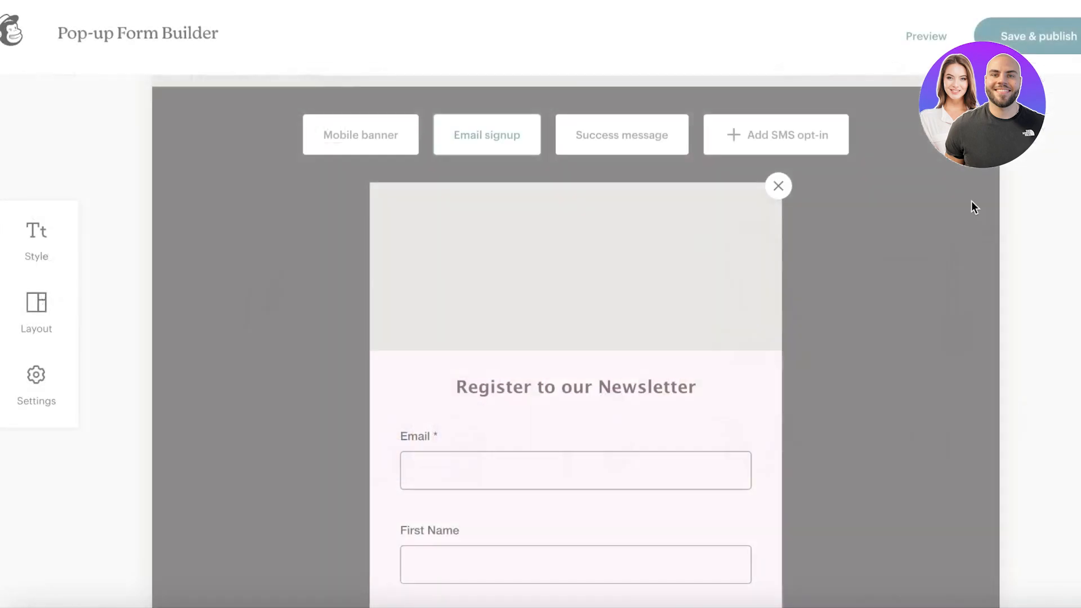
pyautogui.scroll(-5, 971, 205)
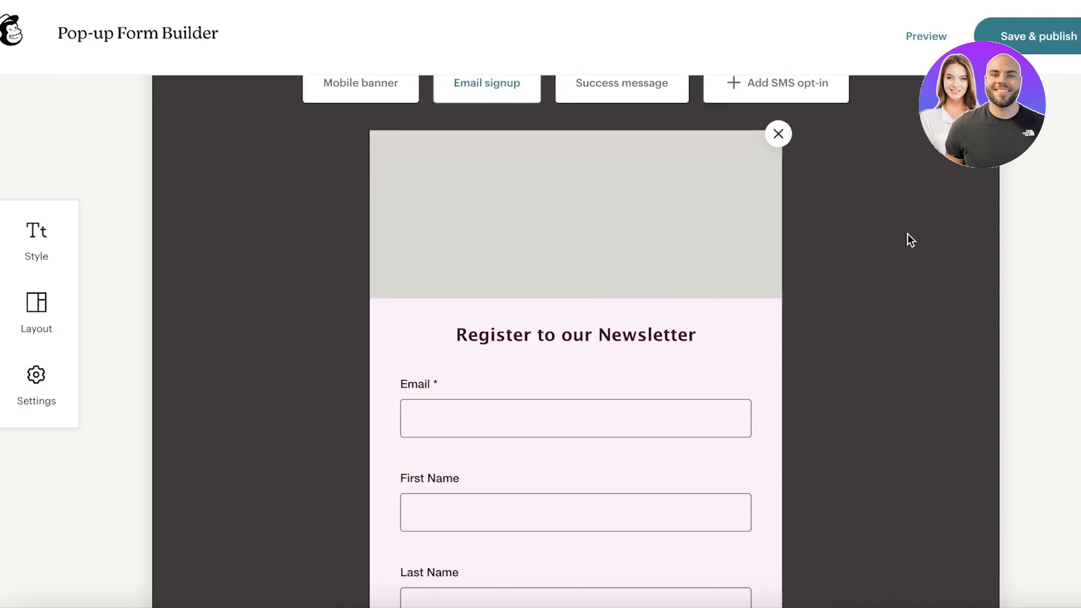
pyautogui.click(592, 148)
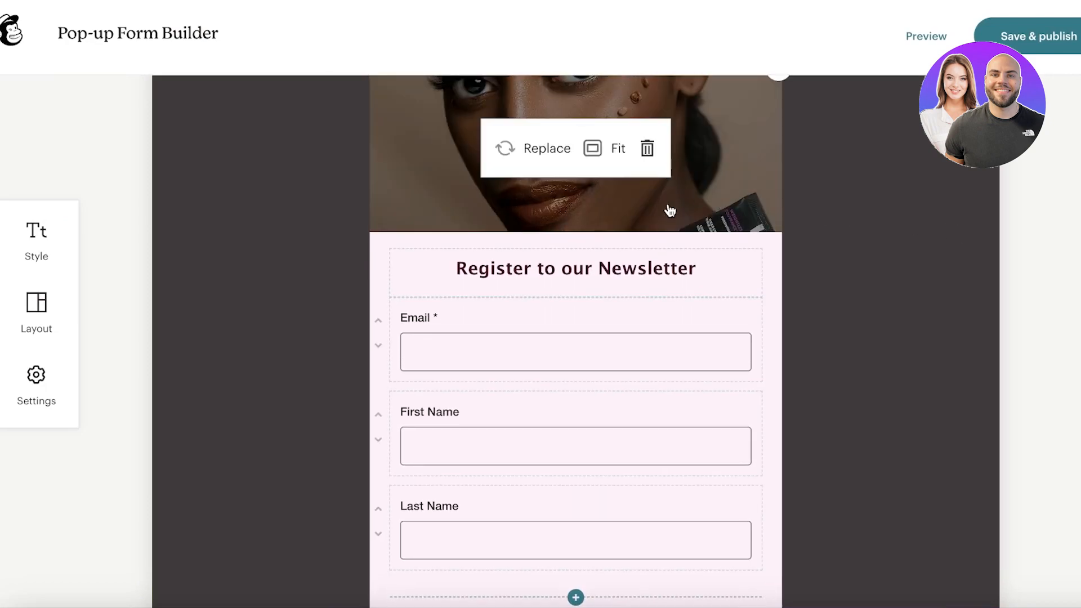
# Step: Save and publish the pop-up form changes with both connected sites enabled
pyautogui.scroll(1, 709, 208)
pyautogui.scroll(-4, 897, 228)
pyautogui.scroll(-2, 896, 229)
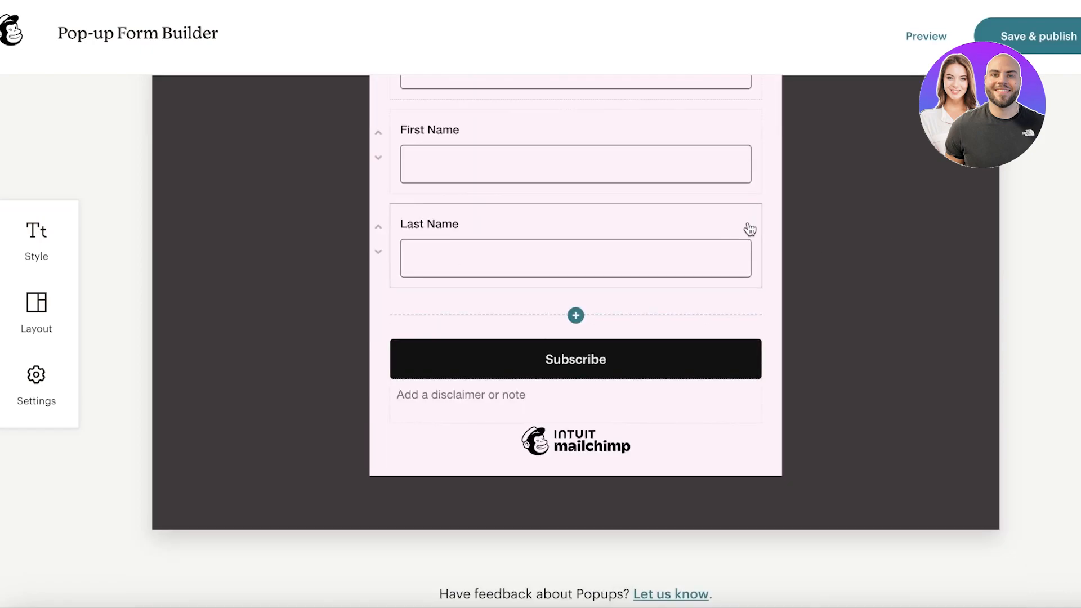
pyautogui.click(1025, 40)
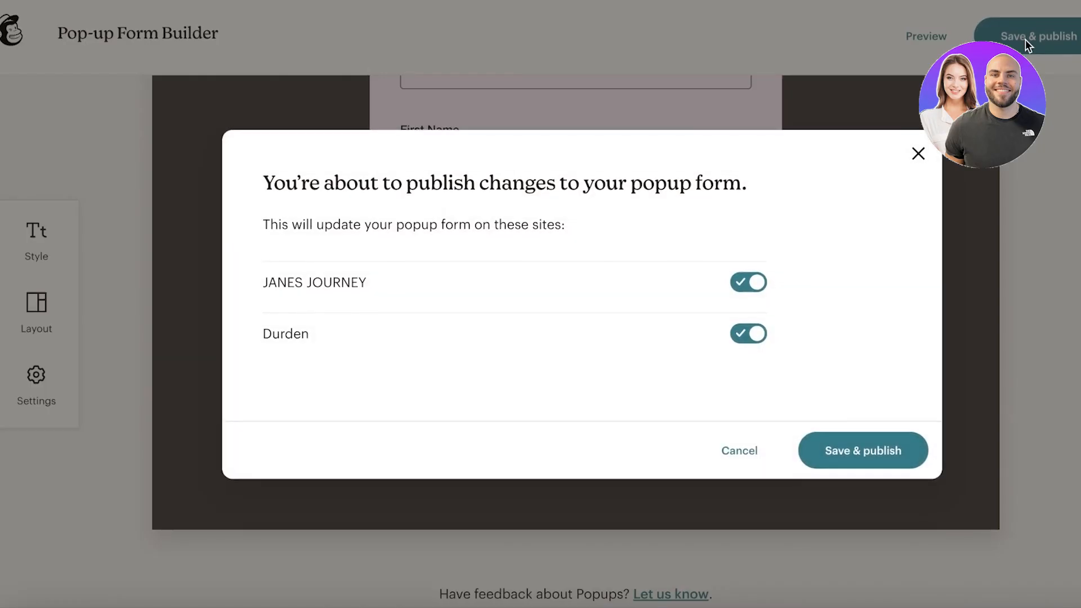
pyautogui.click(860, 456)
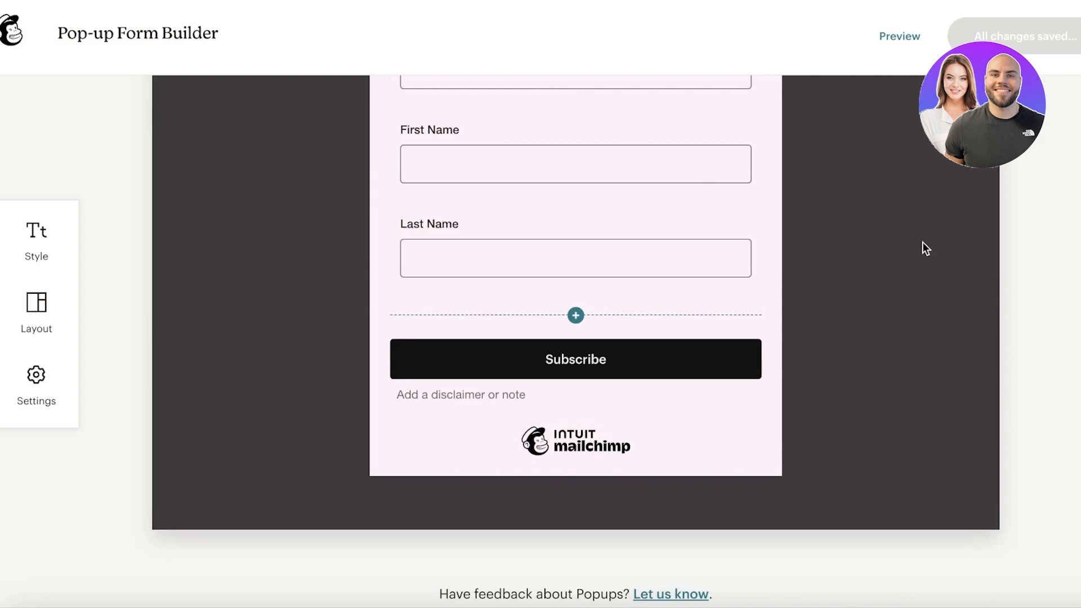
pyautogui.scroll(4, 924, 246)
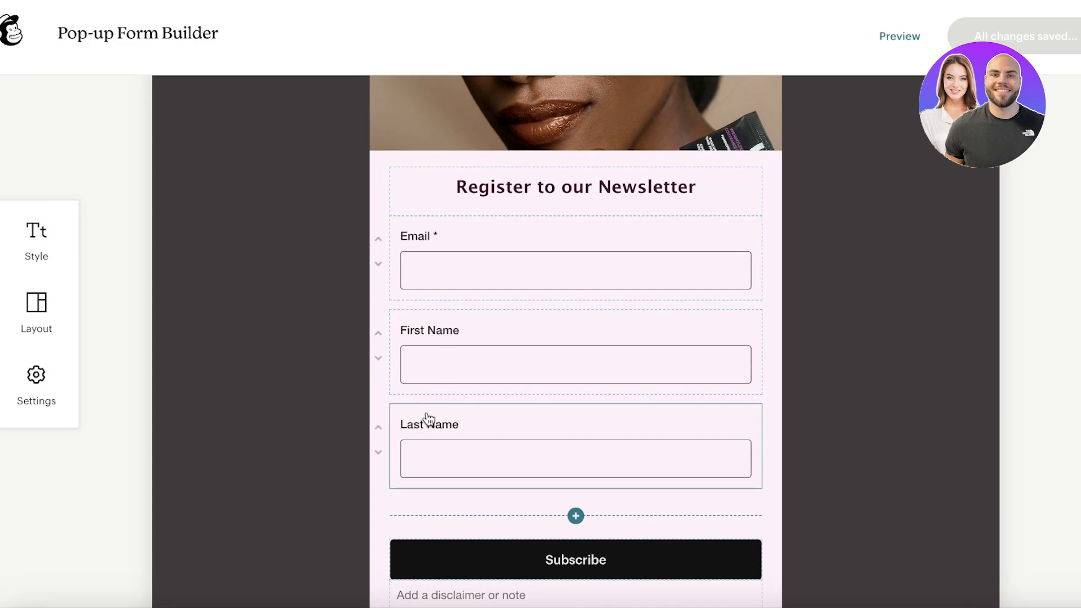
pyautogui.scroll(5, 572, 357)
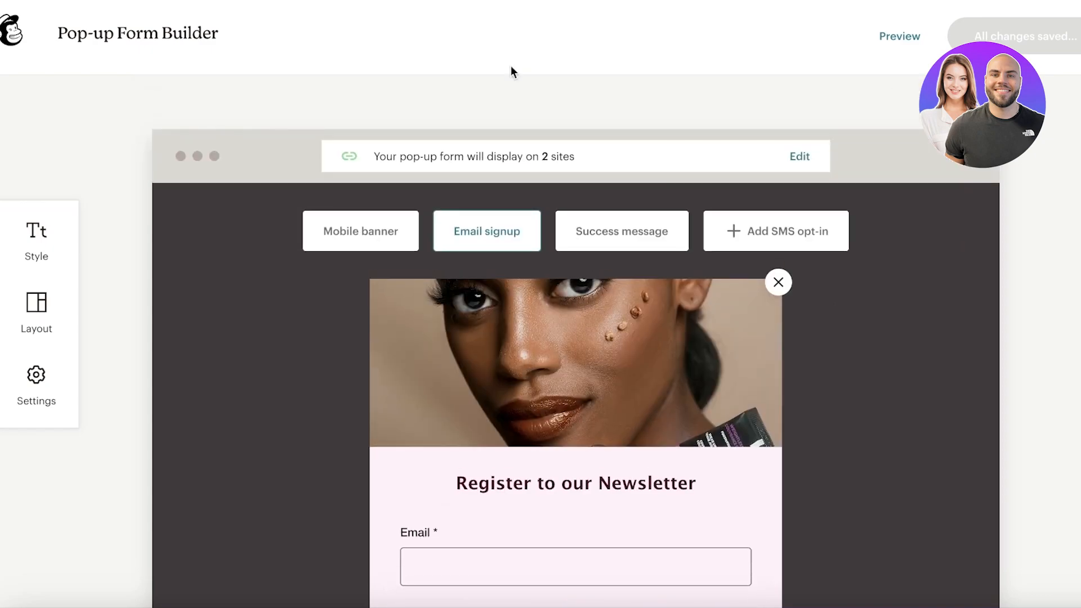
pyautogui.rightClick(20, 31)
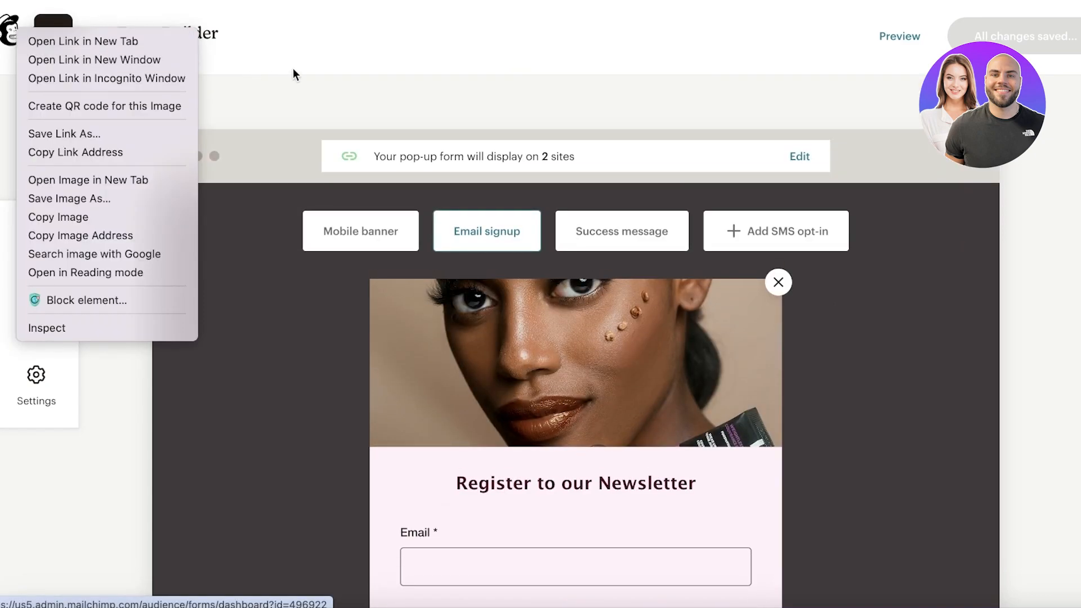
pyautogui.click(340, 43)
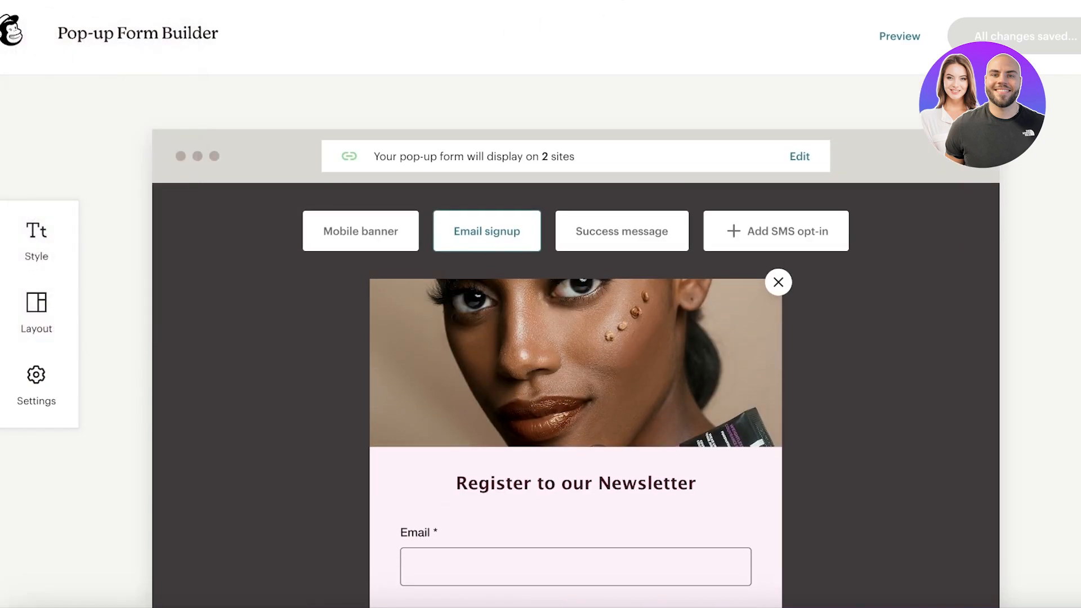
# Step: Preview the pop-up form, look through its image, fields and Subscribe button, and exit the preview
pyautogui.scroll(-8, 795, 214)
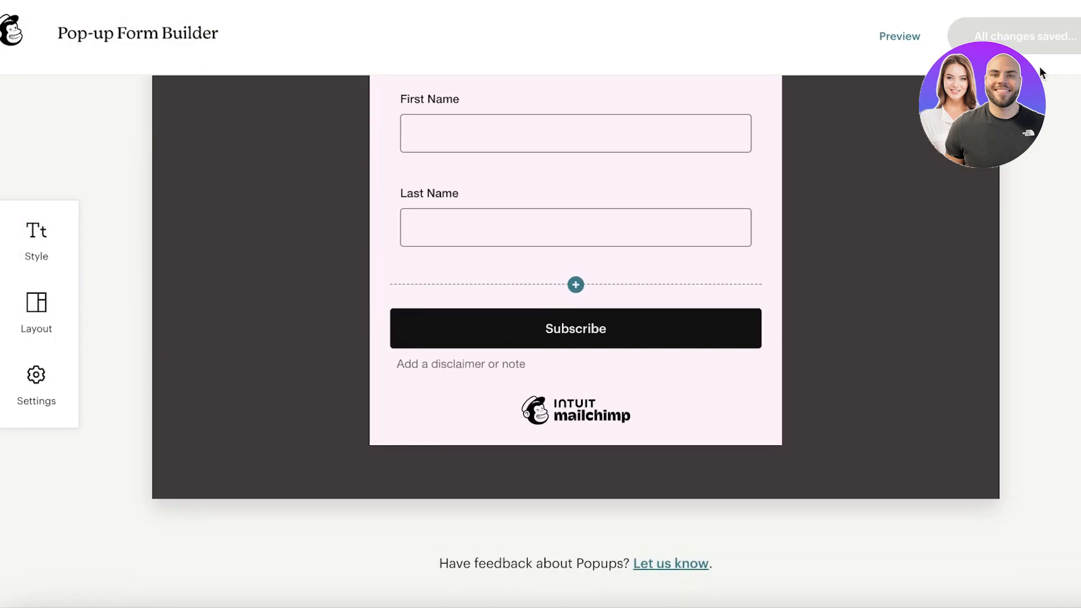
pyautogui.click(885, 37)
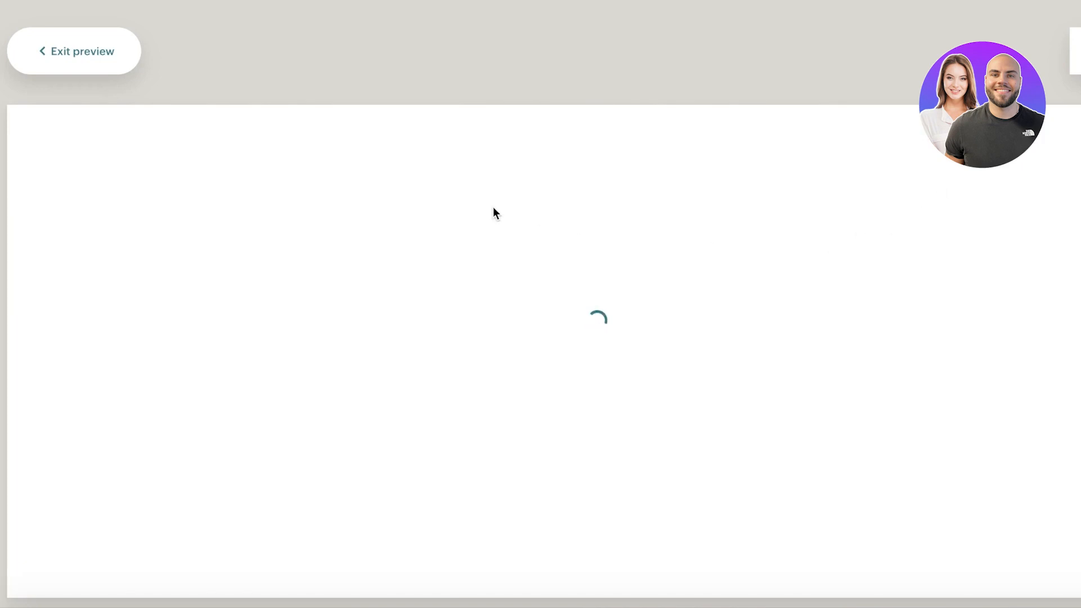
pyautogui.scroll(-5, 716, 322)
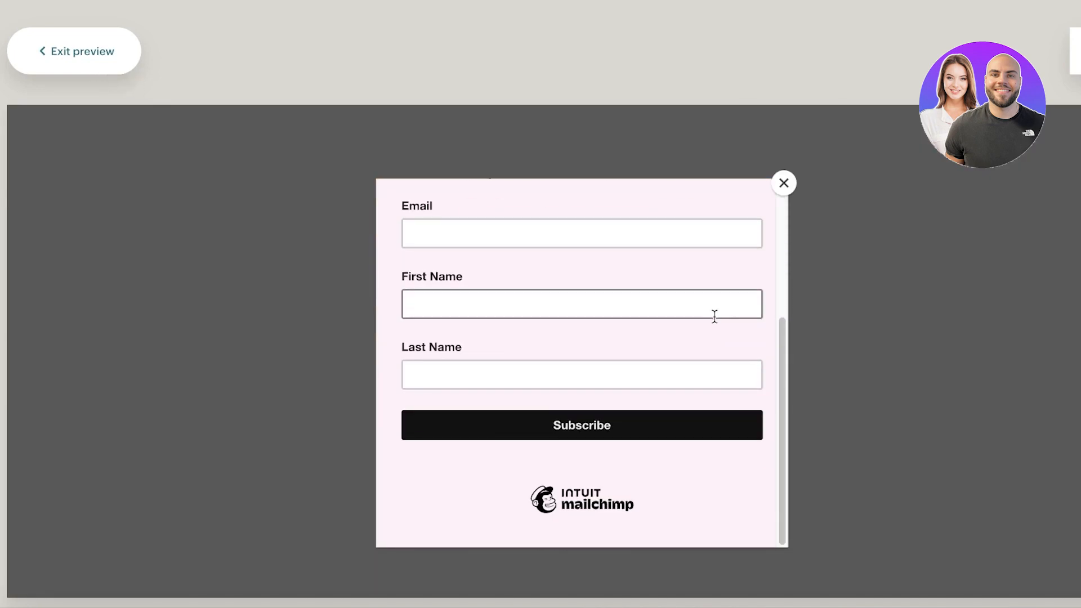
pyautogui.scroll(5, 461, 294)
pyautogui.scroll(-5, 495, 293)
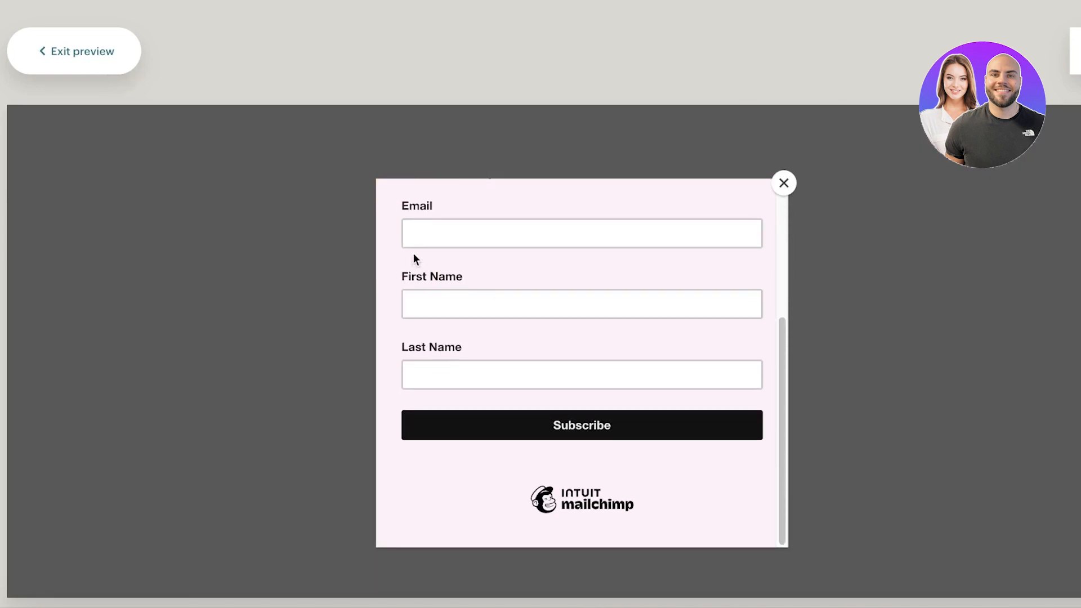
pyautogui.click(20, 55)
pyautogui.scroll(-3, 845, 159)
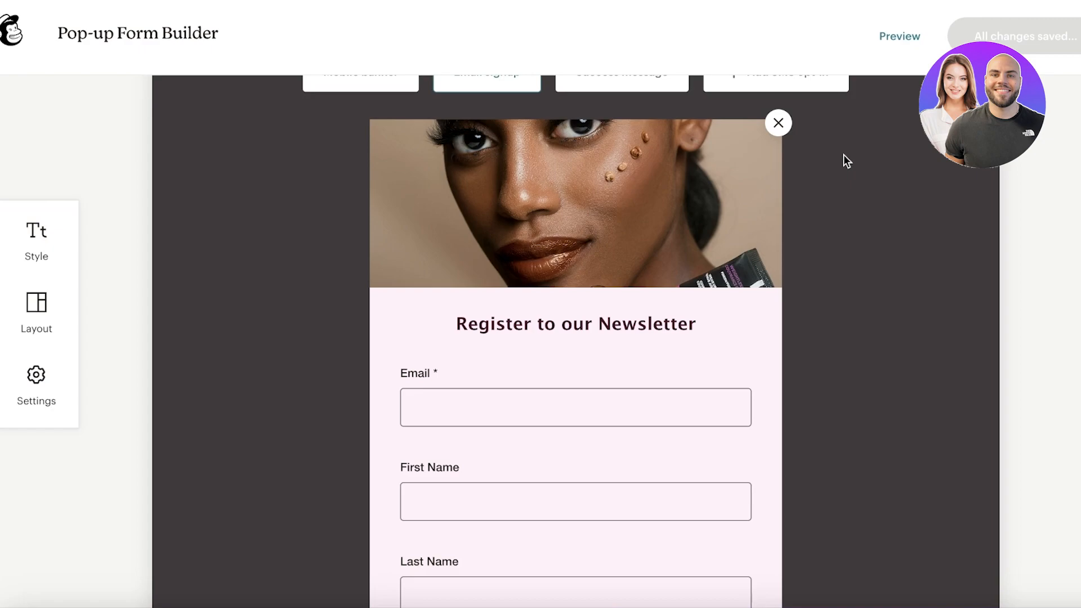
# Step: Look over the finished pop-up form's image, fields and Subscribe button, and exit the form builder to the signup forms page
pyautogui.scroll(-4, 736, 205)
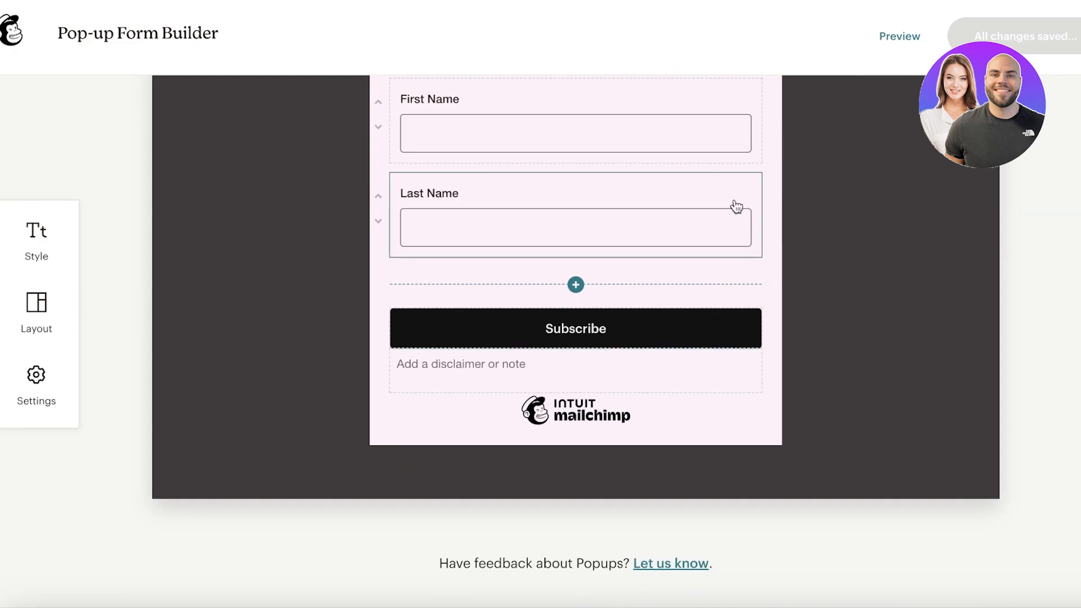
pyautogui.scroll(3, 698, 219)
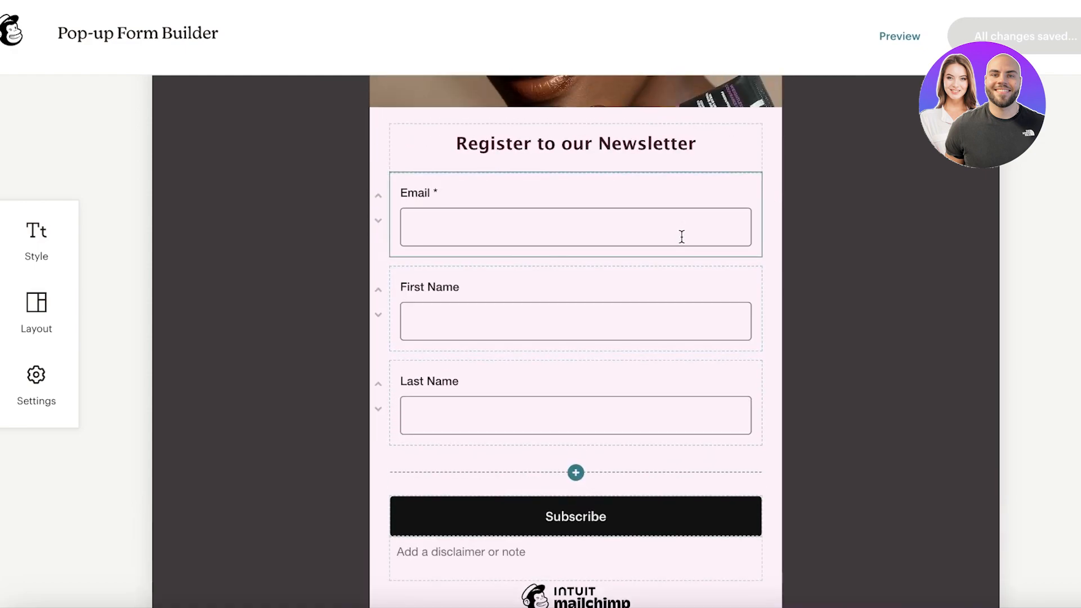
pyautogui.scroll(-1, 676, 237)
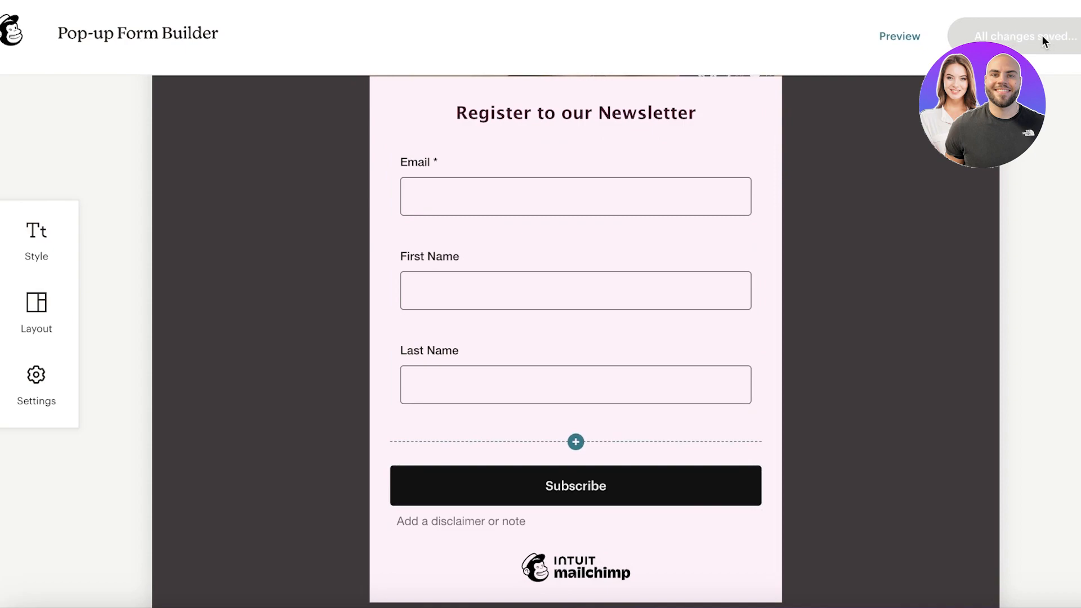
pyautogui.scroll(3, 793, 147)
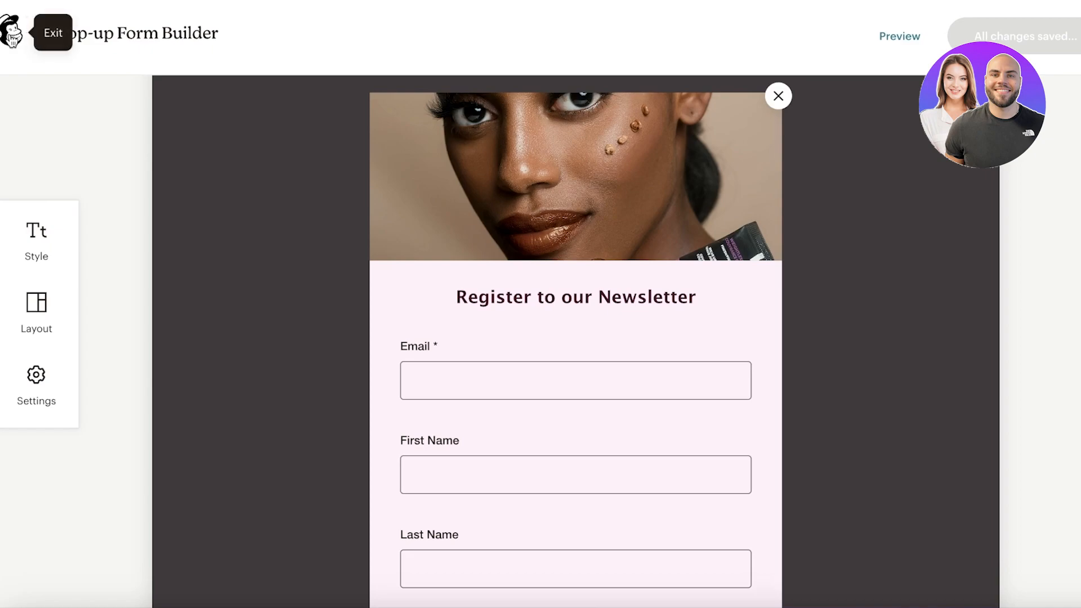
pyautogui.click(11, 34)
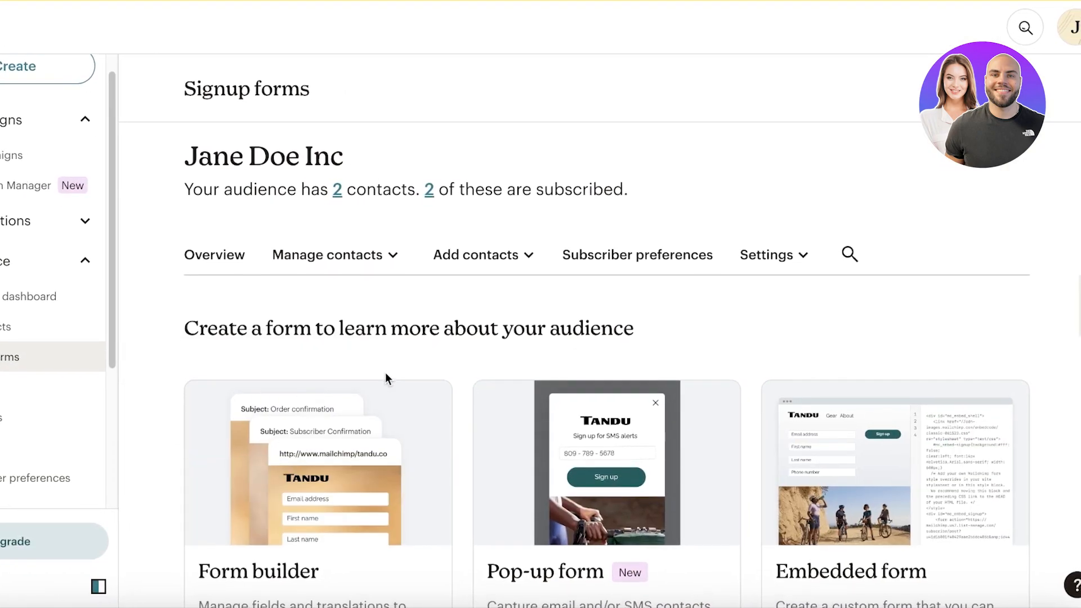
# Step: Look through the signup form types offered for the audience and open the Form integrations option
pyautogui.scroll(-2, 461, 374)
pyautogui.scroll(-6, 961, 381)
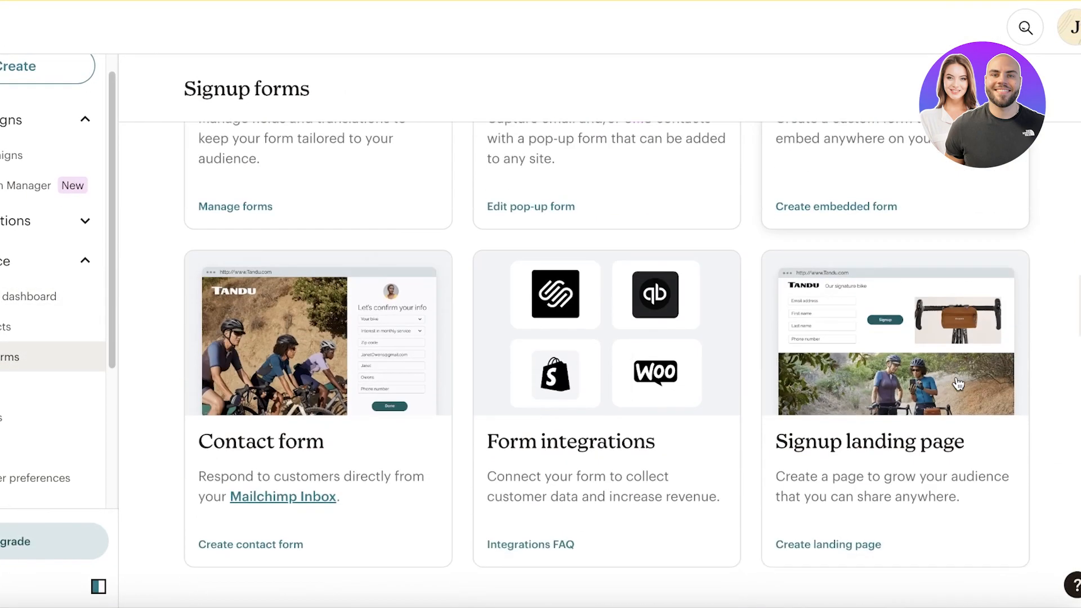
pyautogui.scroll(1, 582, 426)
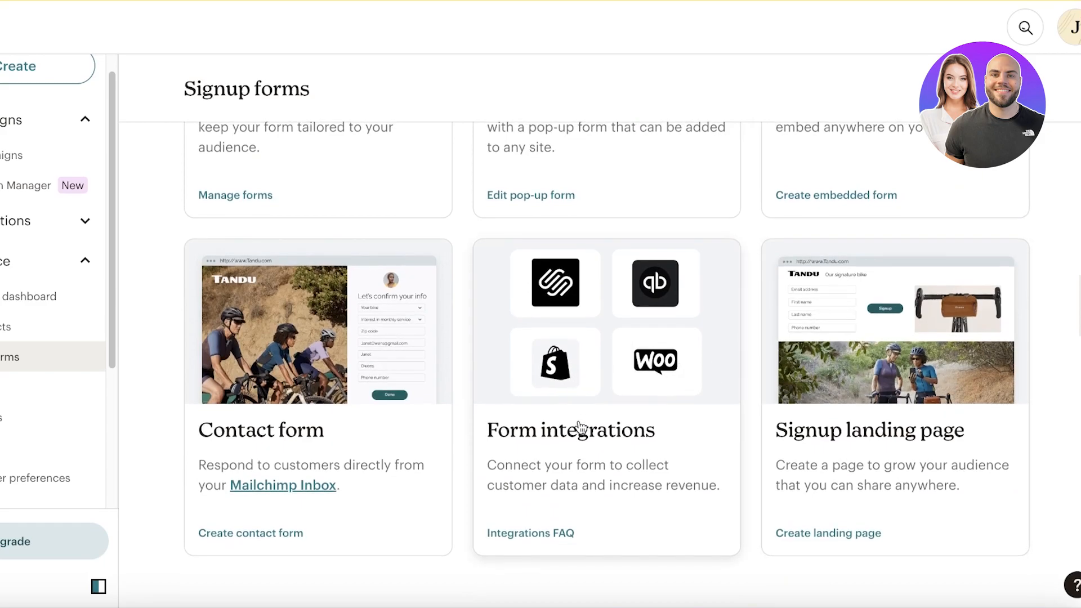
pyautogui.scroll(8, 581, 427)
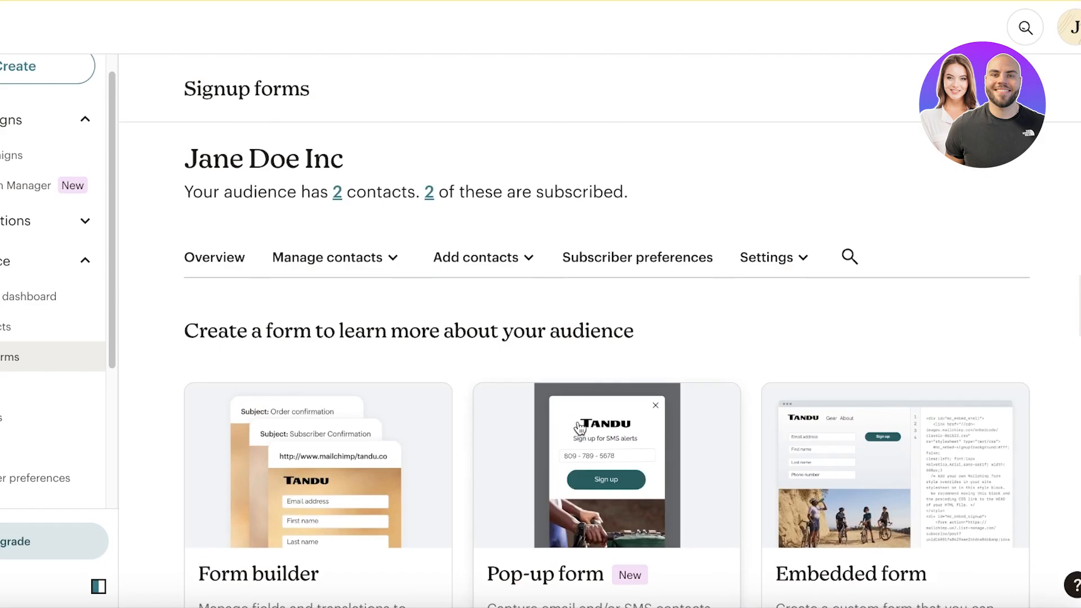
pyautogui.scroll(-3, 556, 411)
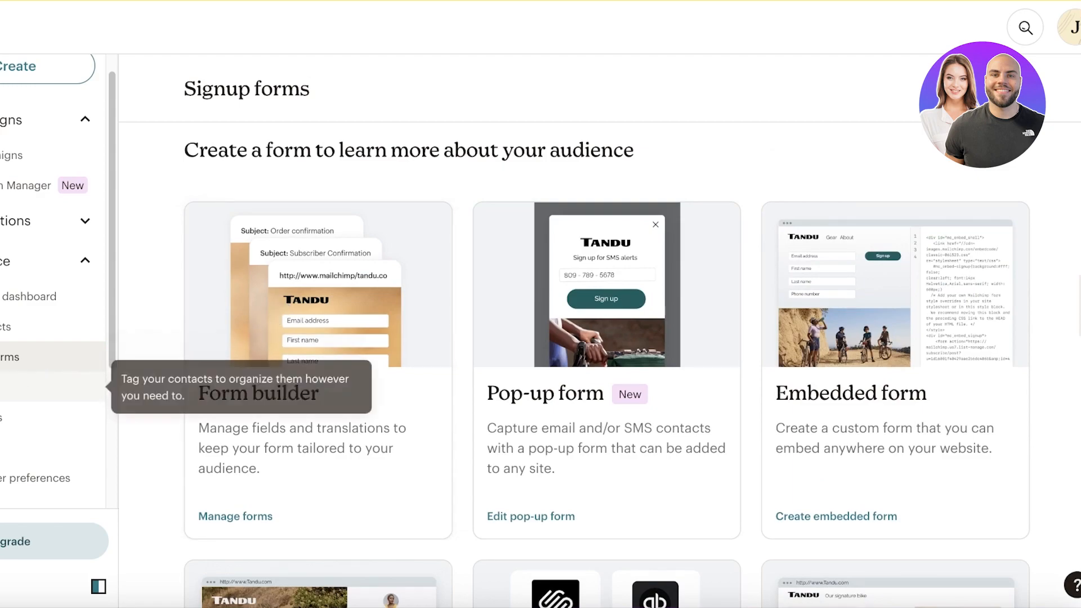
pyautogui.scroll(-3, 57, 388)
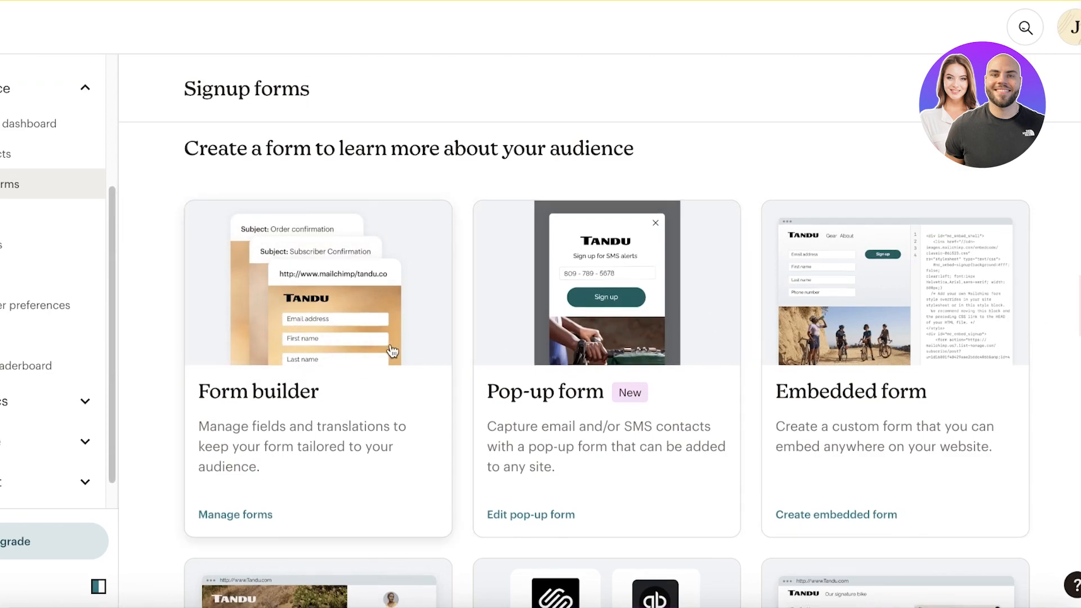
pyautogui.scroll(-1, 443, 234)
pyautogui.scroll(-4, 394, 253)
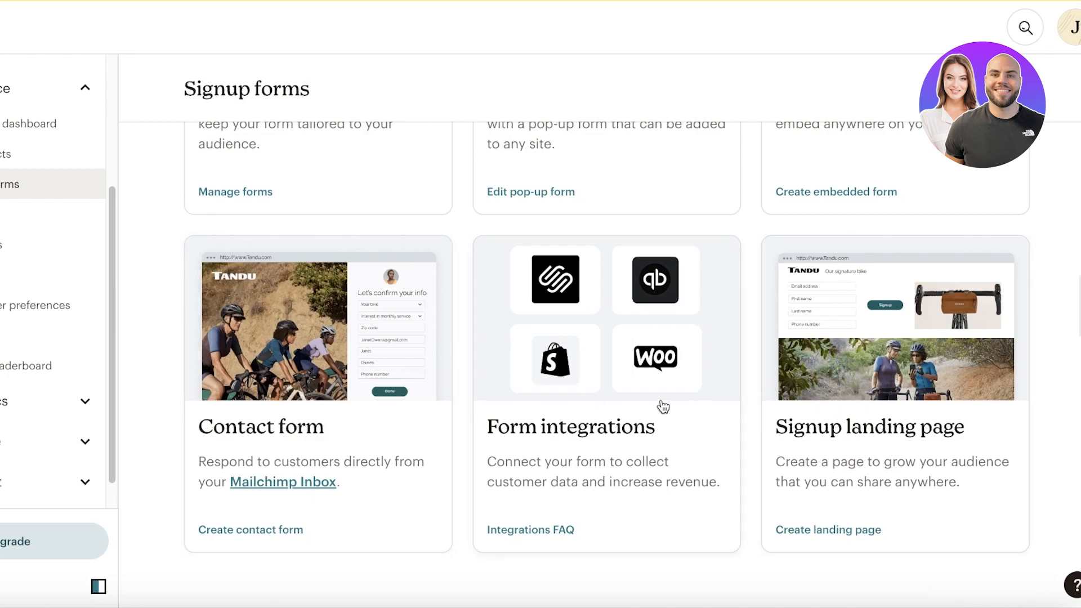
pyautogui.click(570, 398)
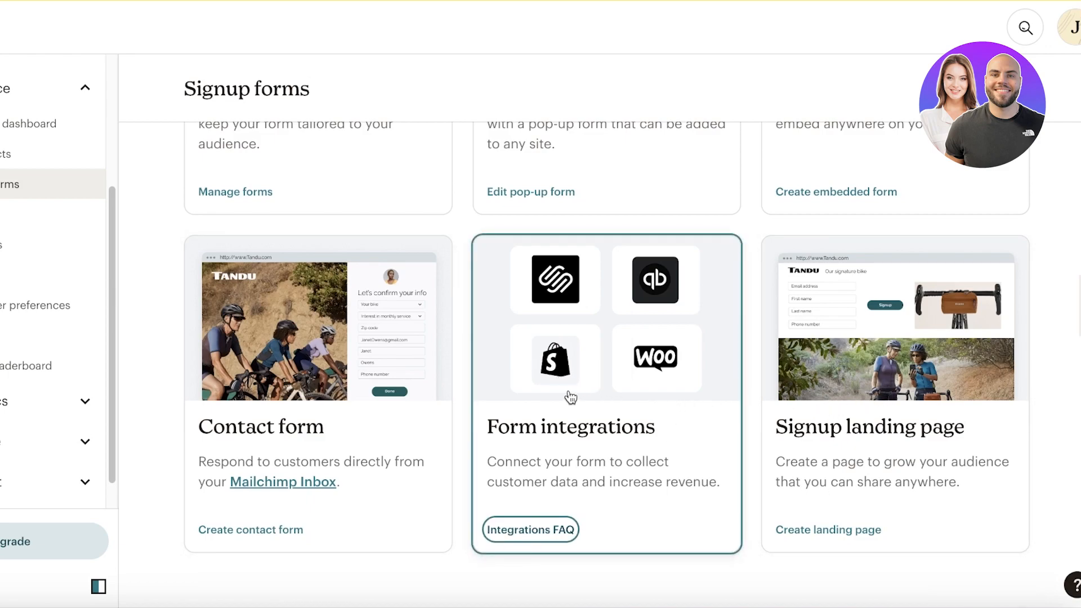